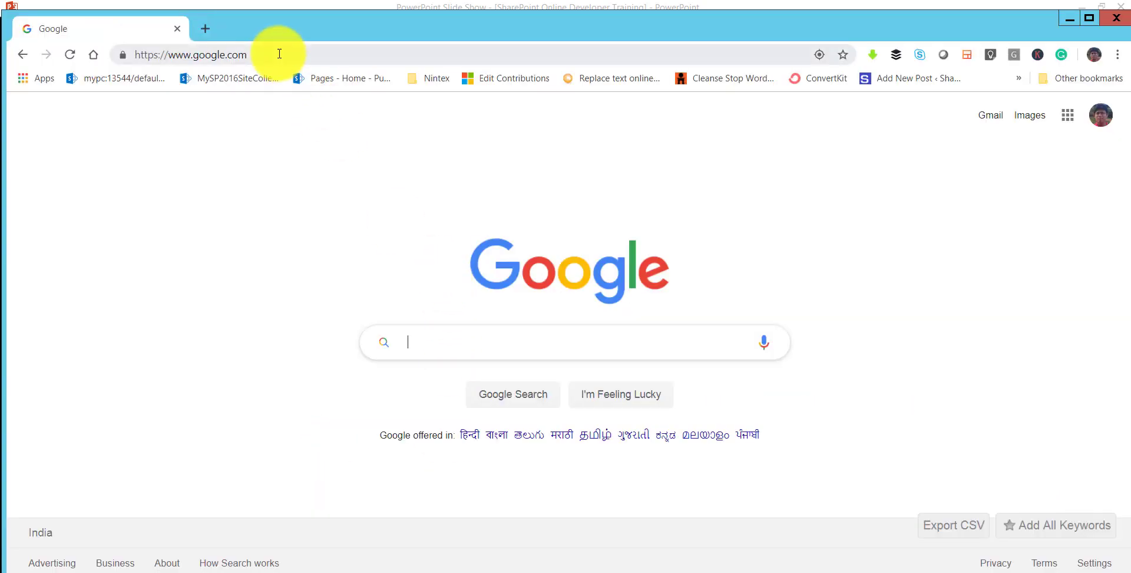
Open flow.microsoft.com and browse the available flow templates.
{"action": "left_click", "coordinate": [280, 55]}
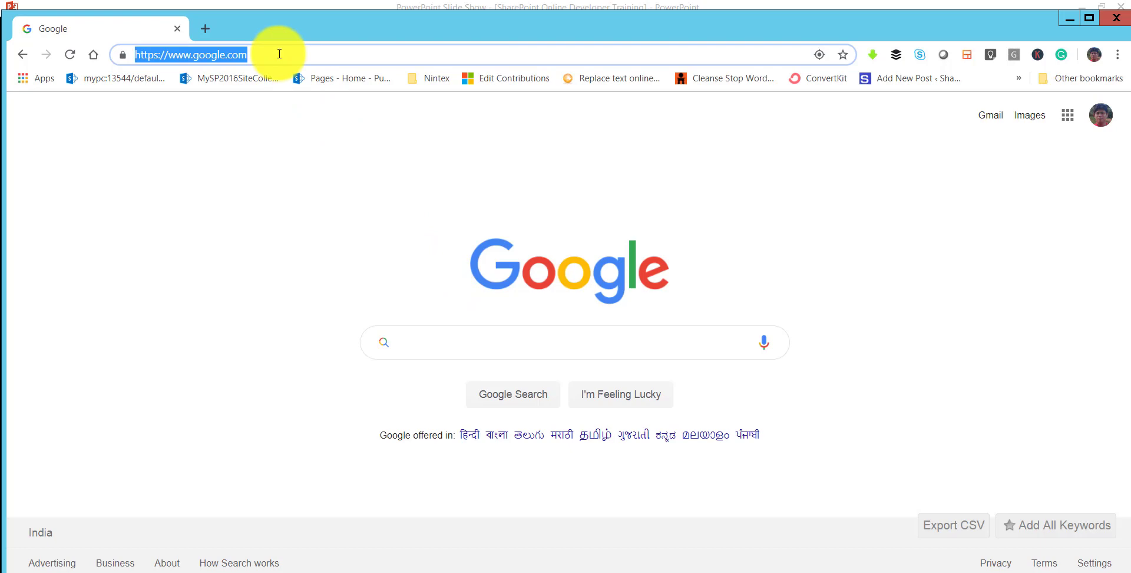
{"action": "type", "text": "flow.microsoft"}
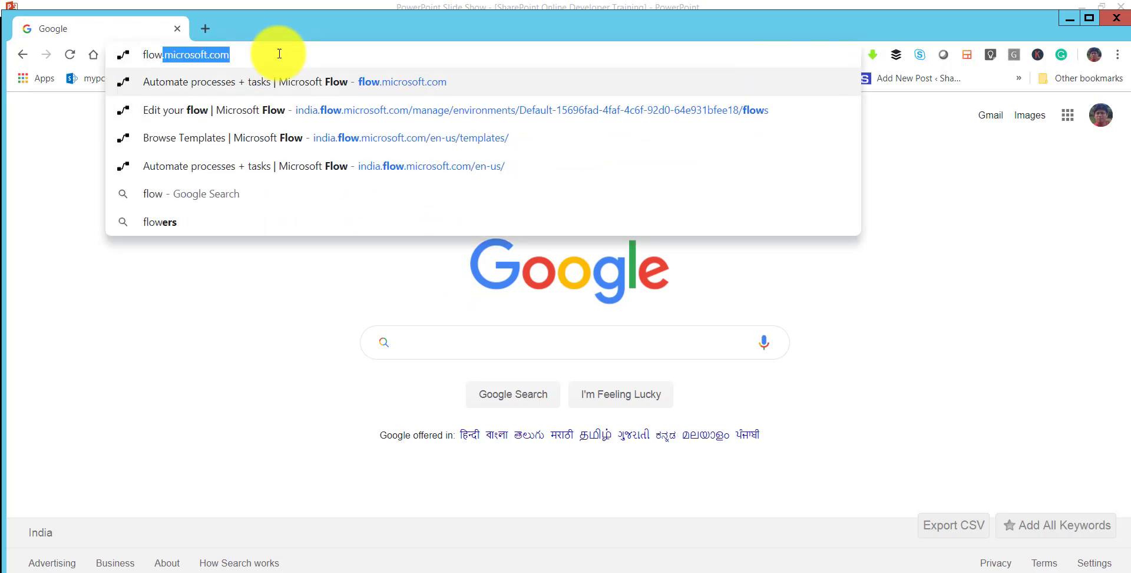
{"action": "key", "text": "Return"}
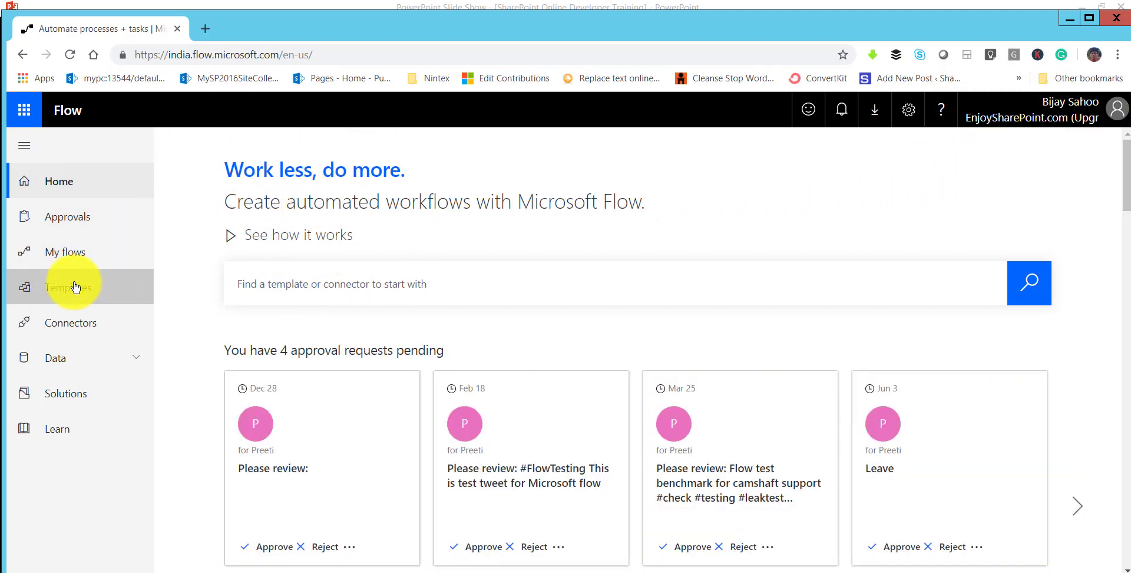
{"action": "left_click", "coordinate": [70, 286]}
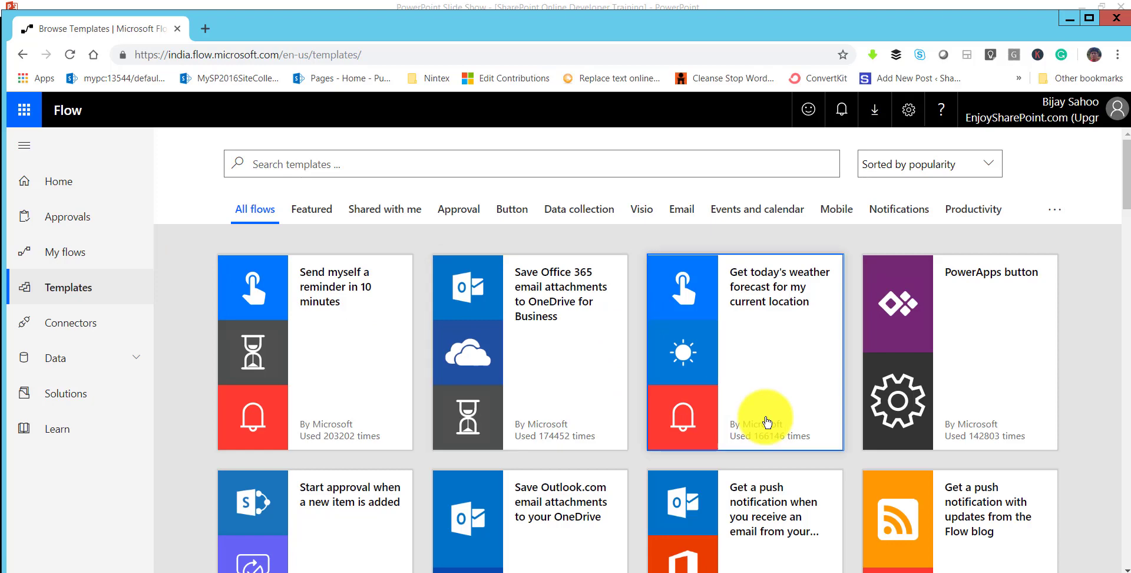
{"action": "scroll", "coordinate": [760, 417], "scroll_direction": "down", "scroll_amount": 2}
{"action": "scroll", "coordinate": [638, 307], "scroll_direction": "up", "scroll_amount": 2}
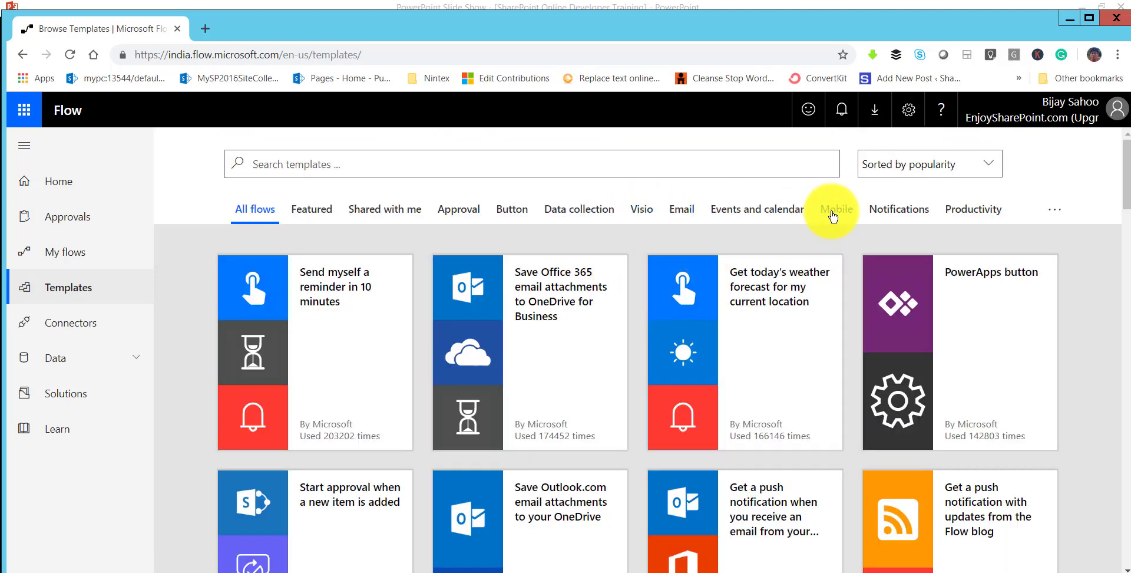
Create a flow from the Mobile template "Get a push notification when you receive an email from your boss".
{"action": "left_click", "coordinate": [834, 214]}
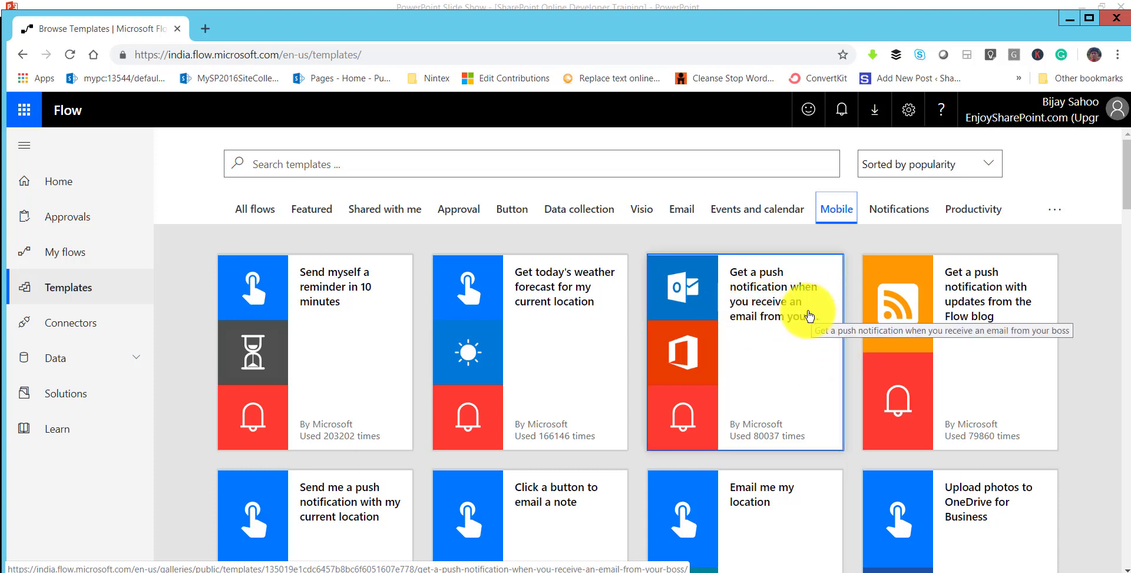
{"action": "left_click", "coordinate": [811, 308]}
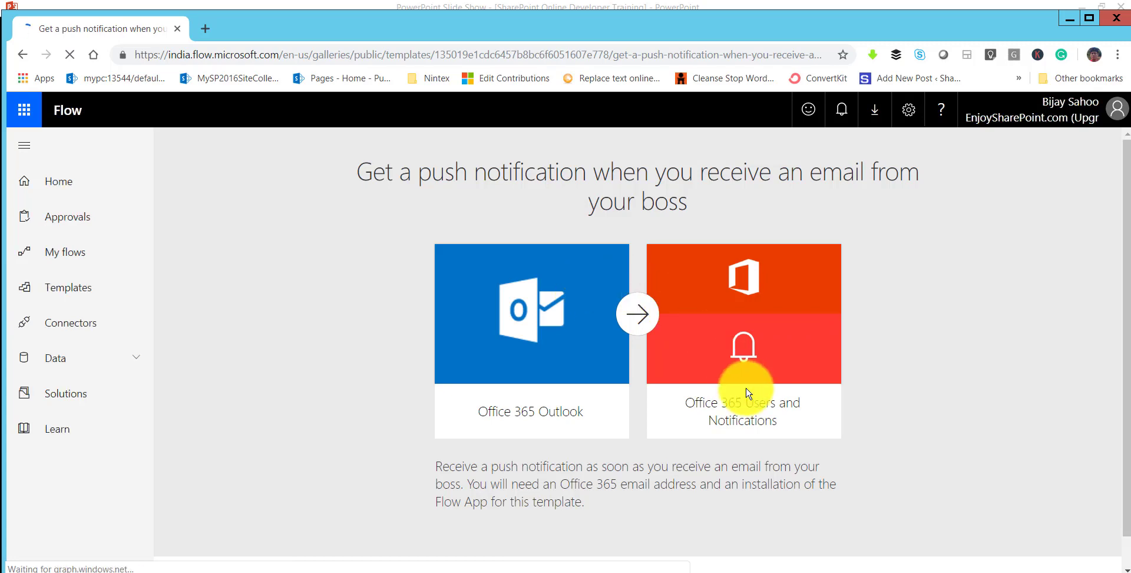
{"action": "scroll", "coordinate": [720, 374], "scroll_direction": "down", "scroll_amount": 1}
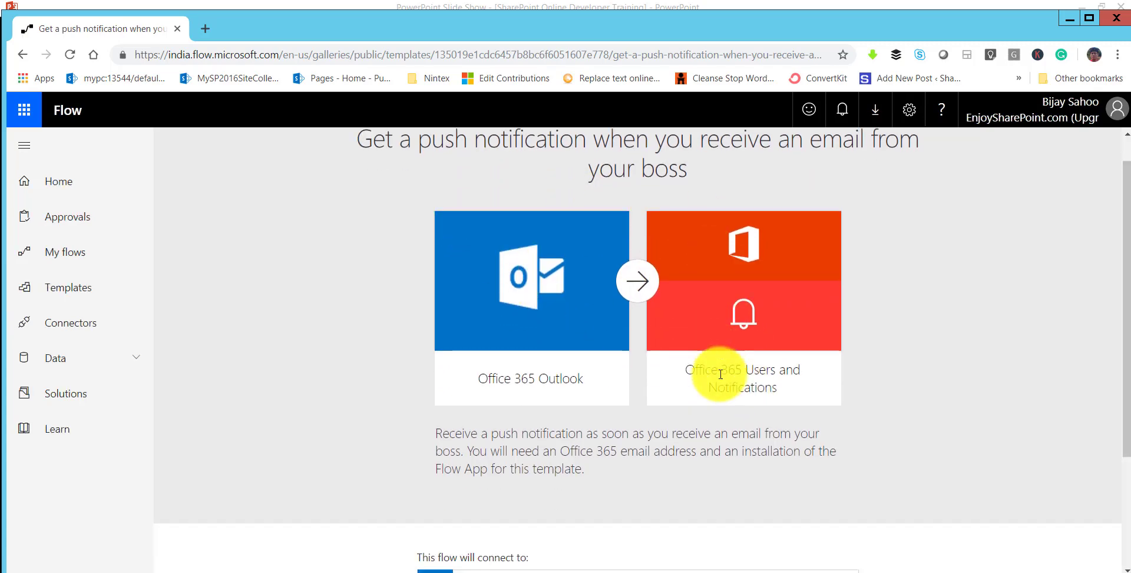
{"action": "scroll", "coordinate": [721, 374], "scroll_direction": "down", "scroll_amount": 3}
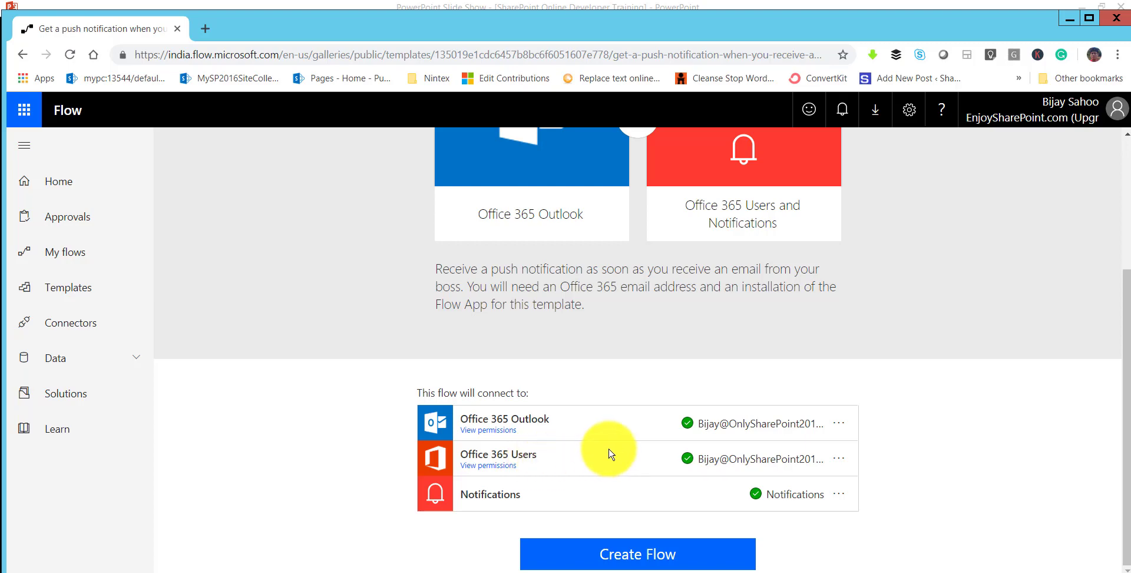
{"action": "scroll", "coordinate": [725, 545], "scroll_direction": "up", "scroll_amount": 3}
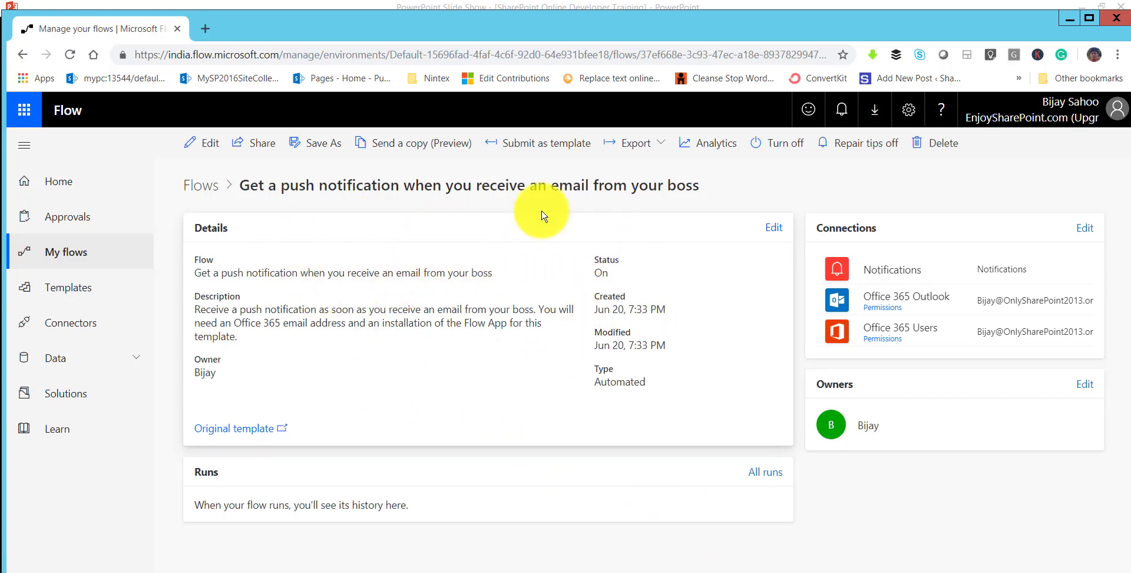
Open the flow for editing and examine the manager-check condition and the On new email trigger's folder choices.
{"action": "left_click", "coordinate": [206, 150]}
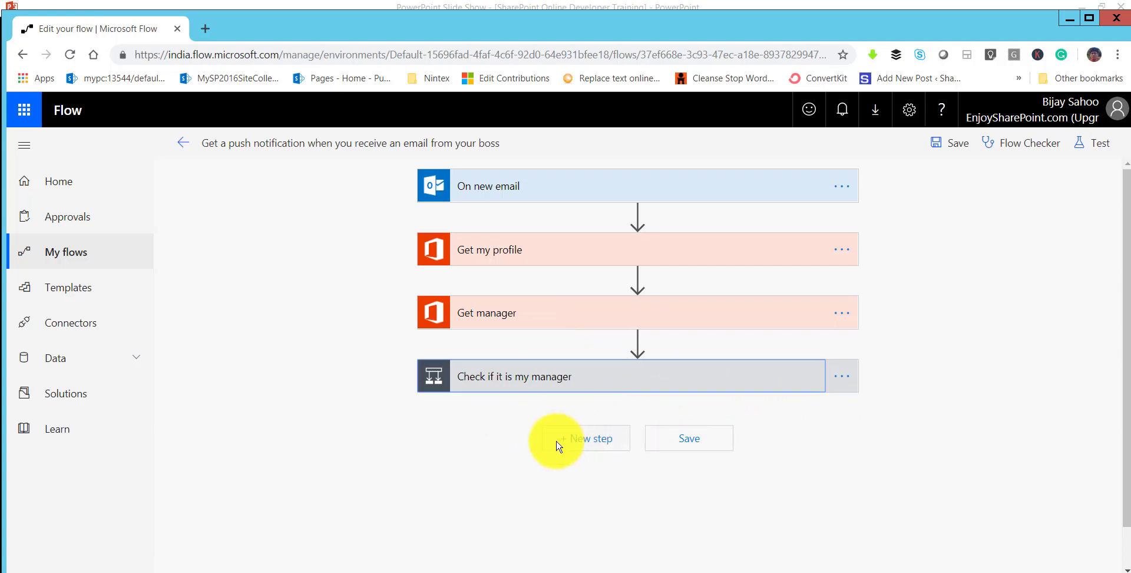
{"action": "scroll", "coordinate": [492, 510], "scroll_direction": "down", "scroll_amount": 3}
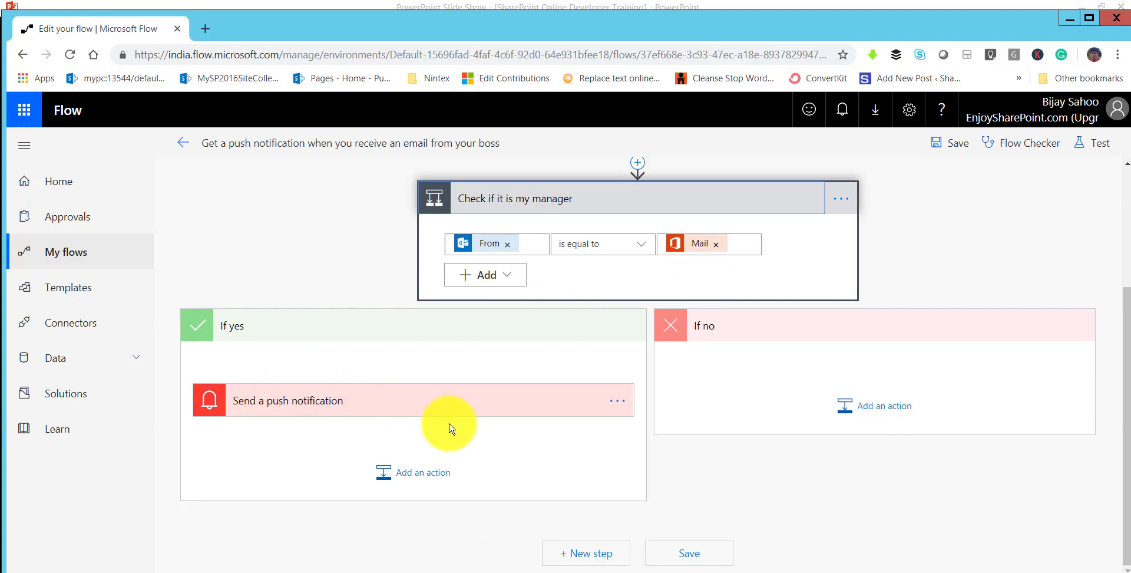
{"action": "scroll", "coordinate": [449, 428], "scroll_direction": "up", "scroll_amount": 3}
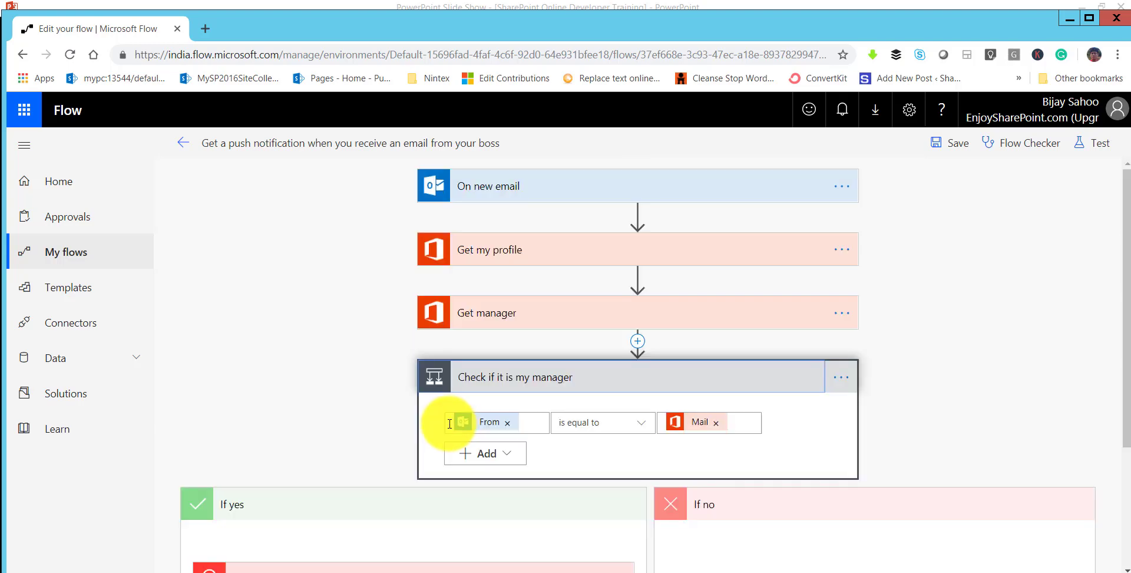
{"action": "left_click", "coordinate": [500, 203]}
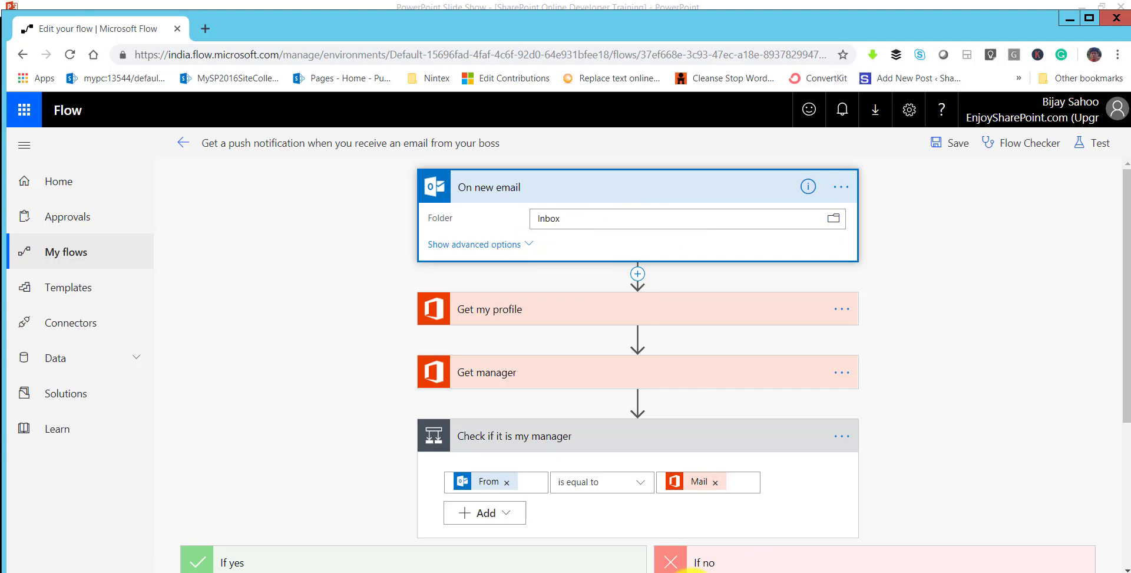
{"action": "left_click", "coordinate": [832, 224]}
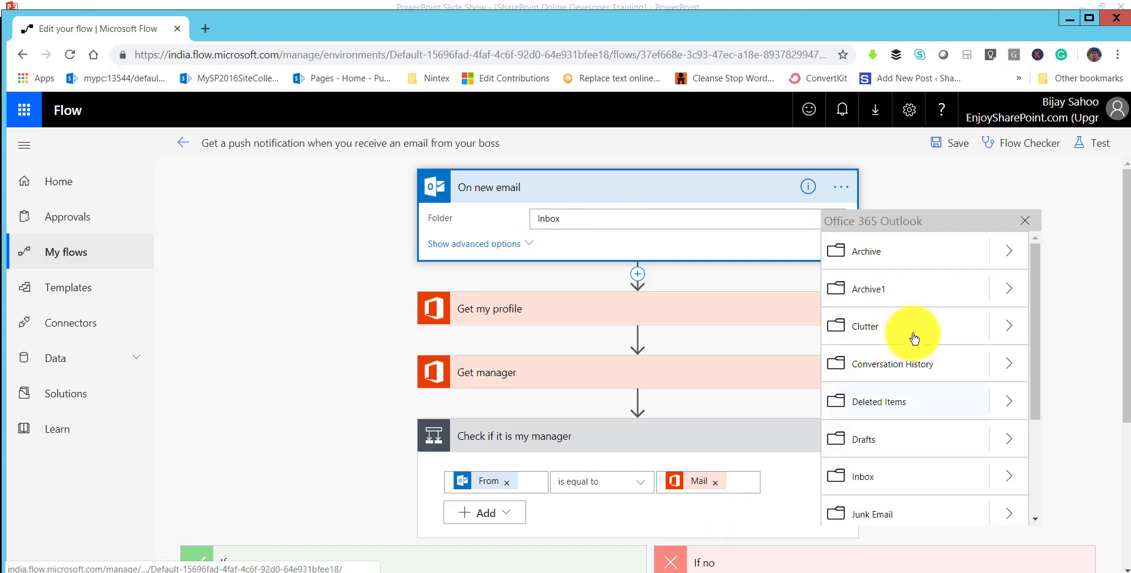
{"action": "left_click", "coordinate": [664, 222]}
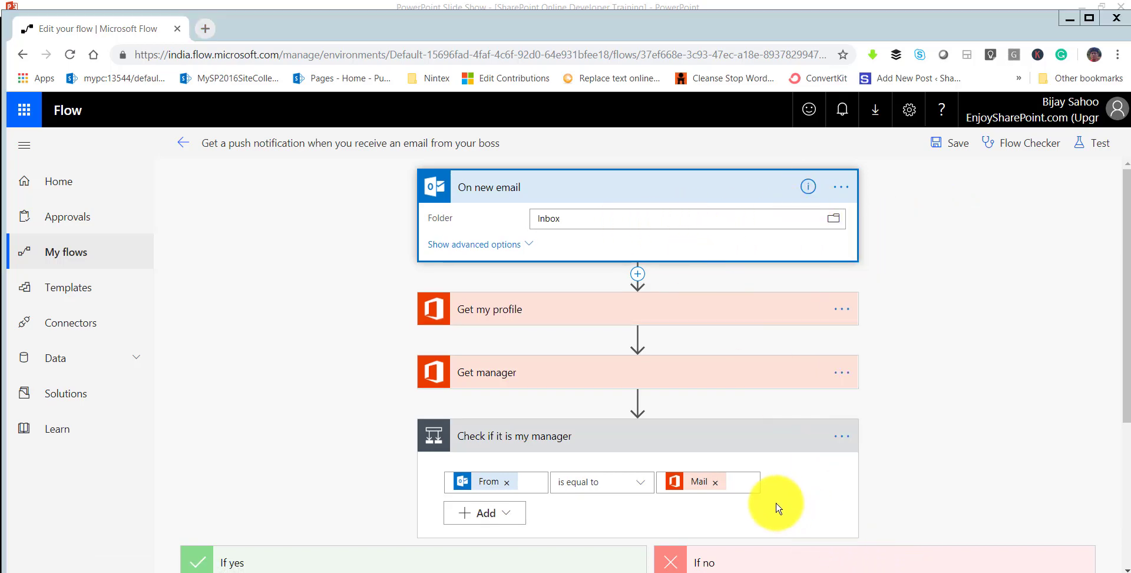
Examine the settings of the Get my profile and Get manager actions, including the advanced options of Get my profile.
{"action": "left_click", "coordinate": [626, 319]}
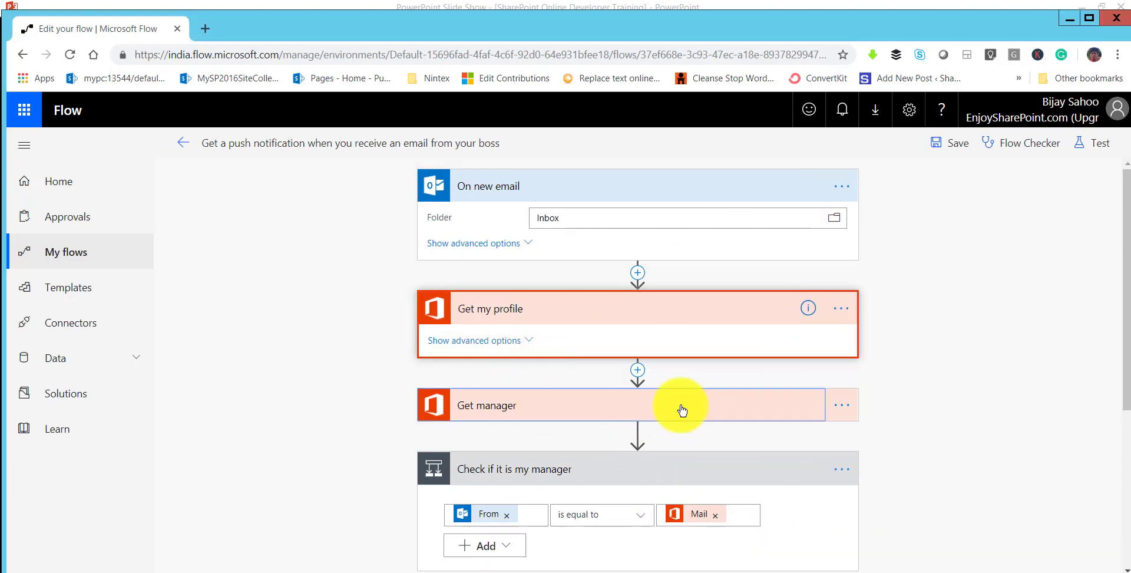
{"action": "left_click", "coordinate": [640, 413]}
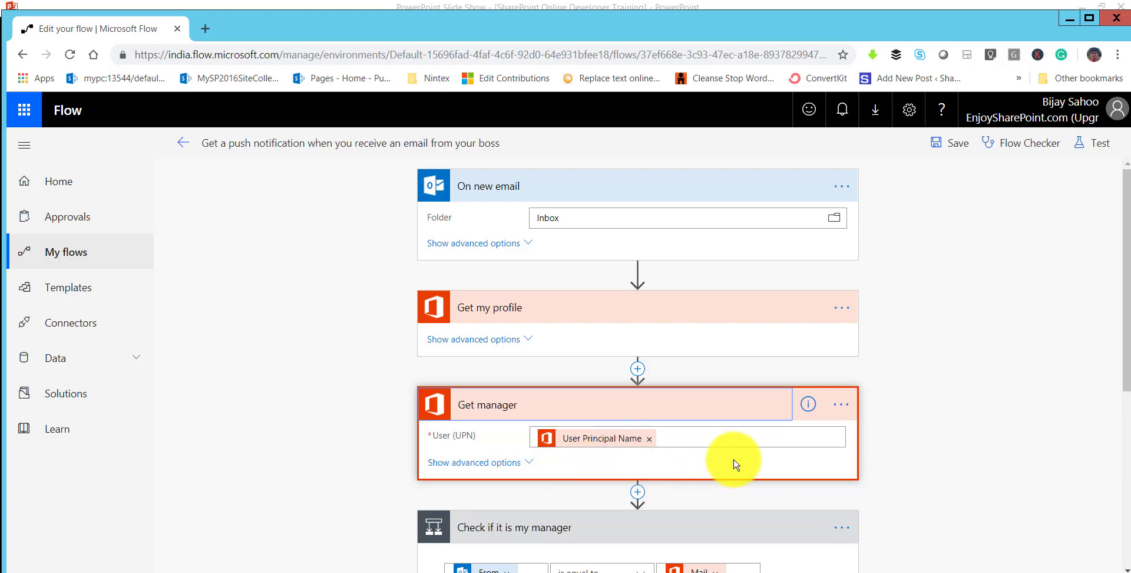
{"action": "scroll", "coordinate": [735, 464], "scroll_direction": "down", "scroll_amount": 4}
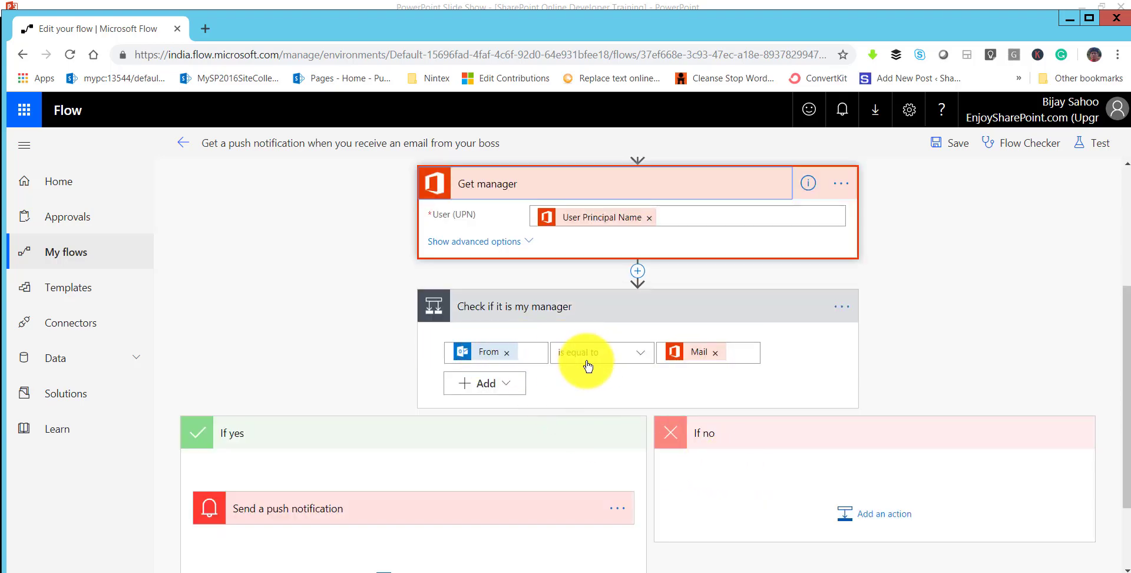
{"action": "scroll", "coordinate": [652, 398], "scroll_direction": "up", "scroll_amount": 3}
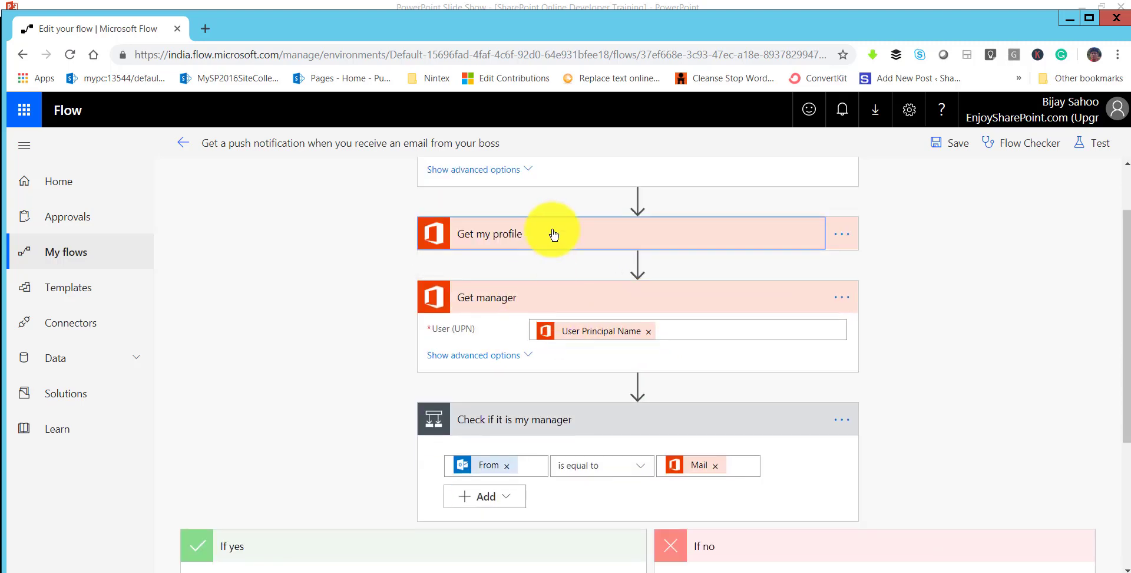
{"action": "left_click", "coordinate": [510, 267]}
{"action": "left_click", "coordinate": [528, 270]}
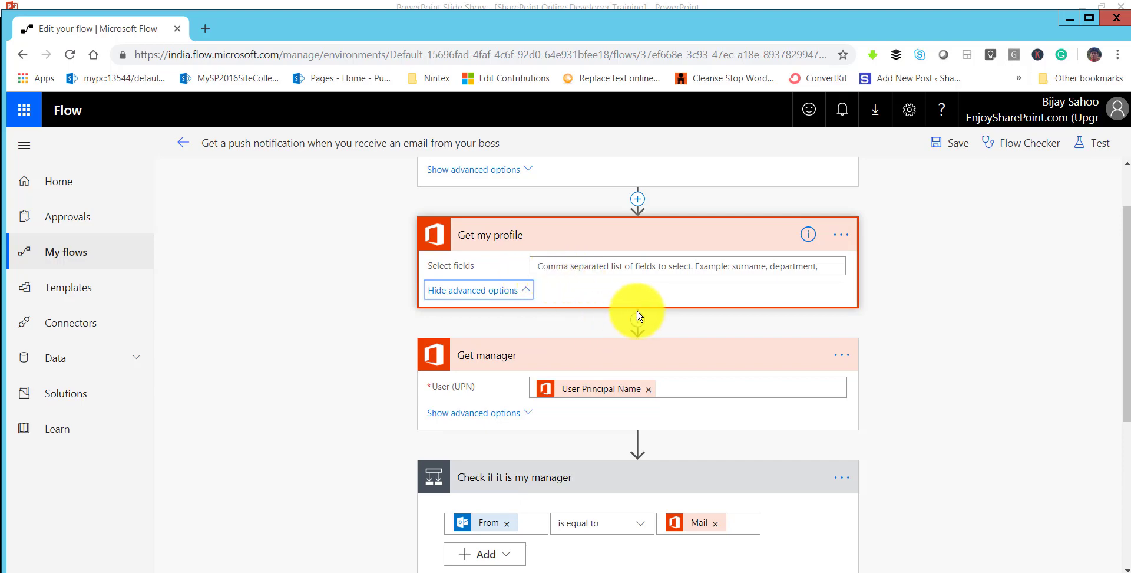
Examine the Send a push notification action in the If yes branch and return to the flow's details page.
{"action": "scroll", "coordinate": [690, 457], "scroll_direction": "down", "scroll_amount": 5}
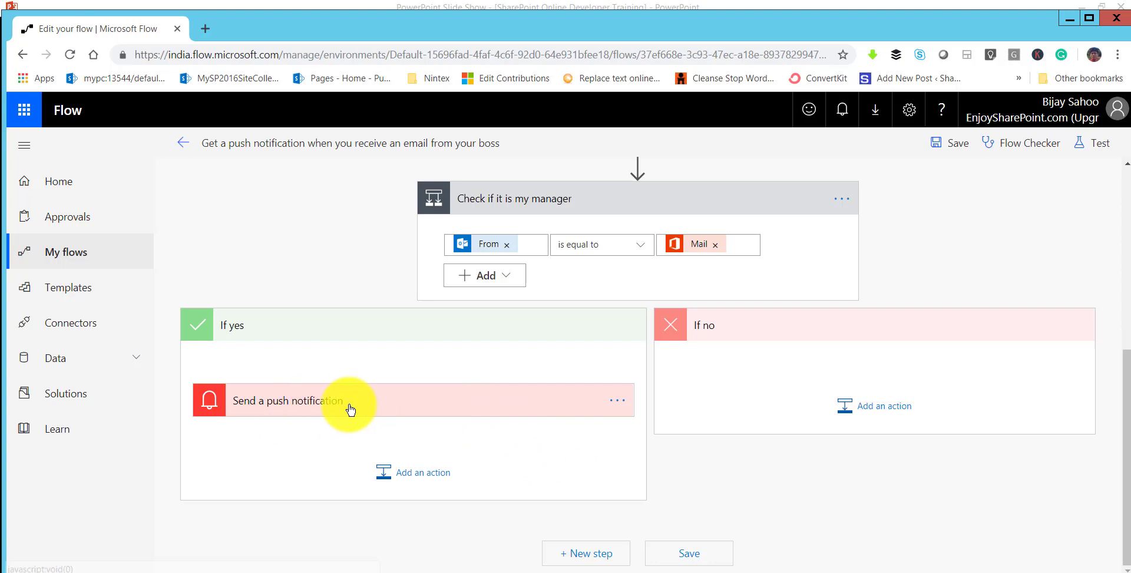
{"action": "left_click", "coordinate": [359, 412]}
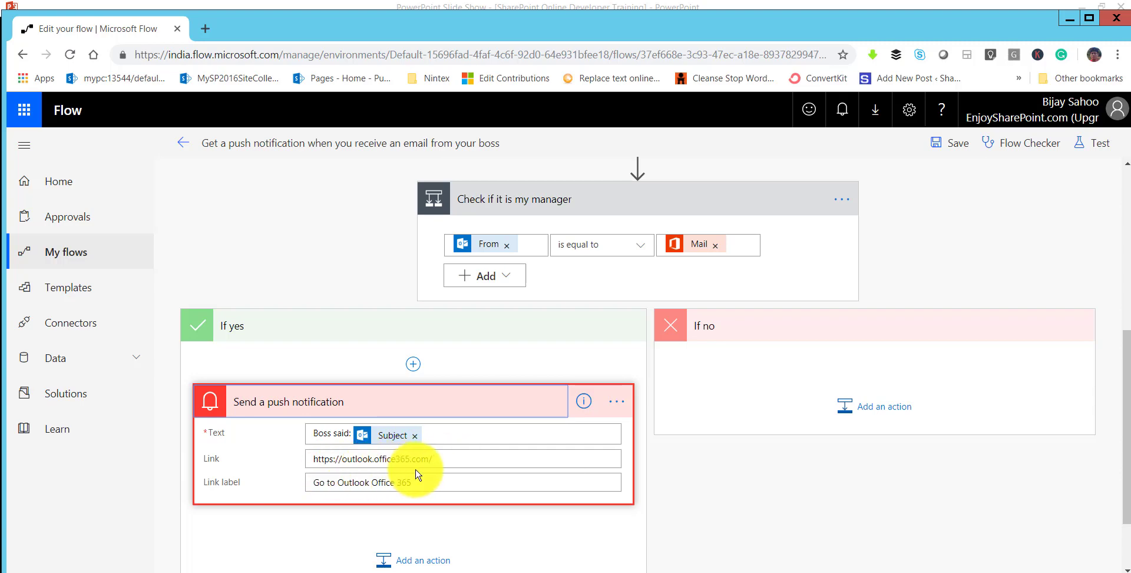
{"action": "scroll", "coordinate": [652, 483], "scroll_direction": "up", "scroll_amount": 5}
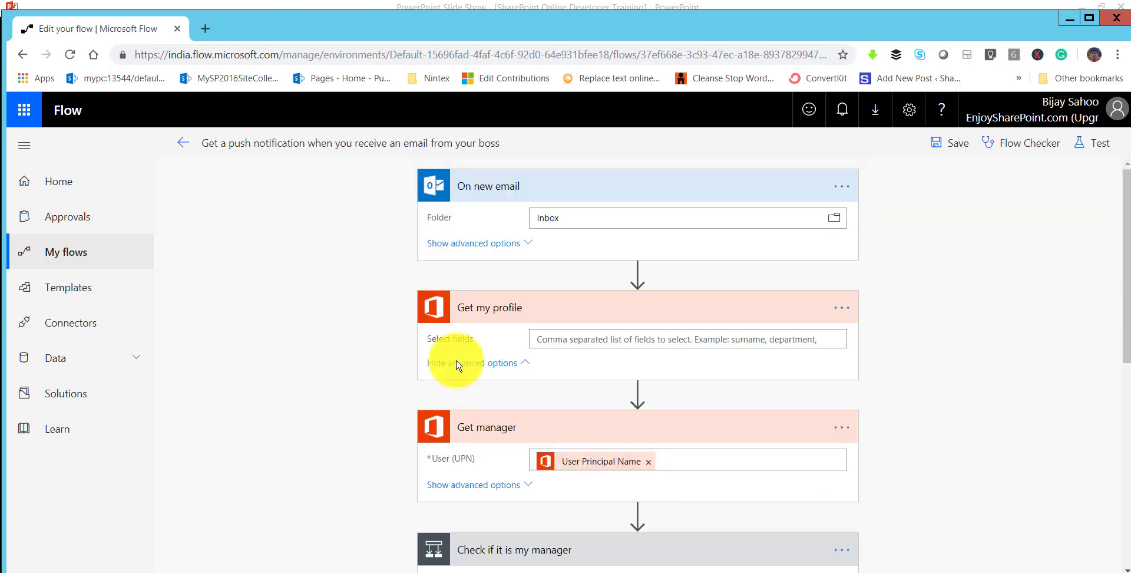
{"action": "left_click", "coordinate": [181, 147]}
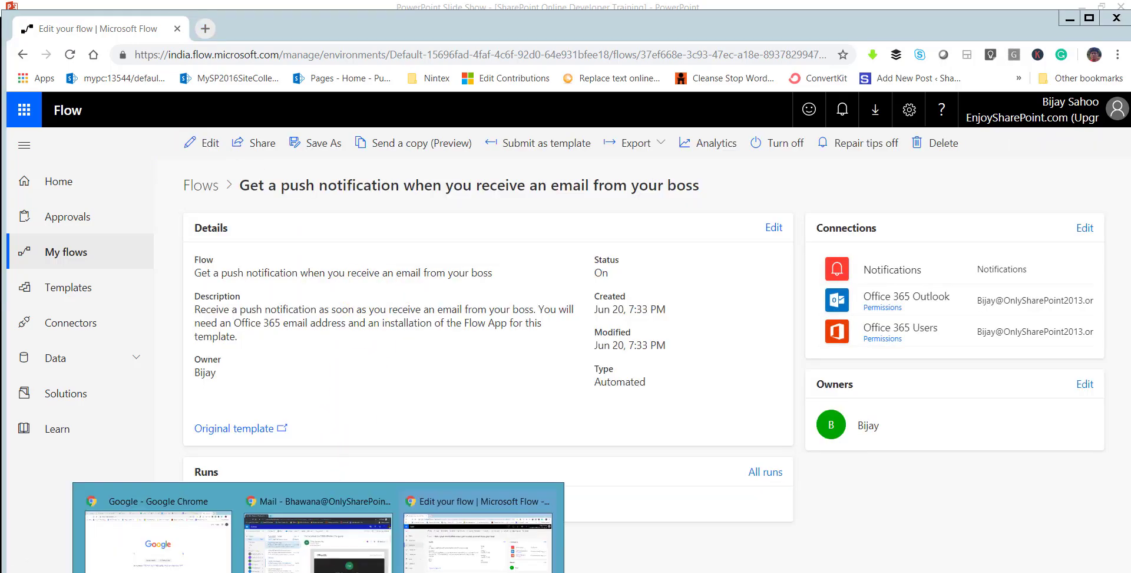
Switch to the Outlook mailbox and check which account is signed in.
{"action": "key", "text": "alt+Tab"}
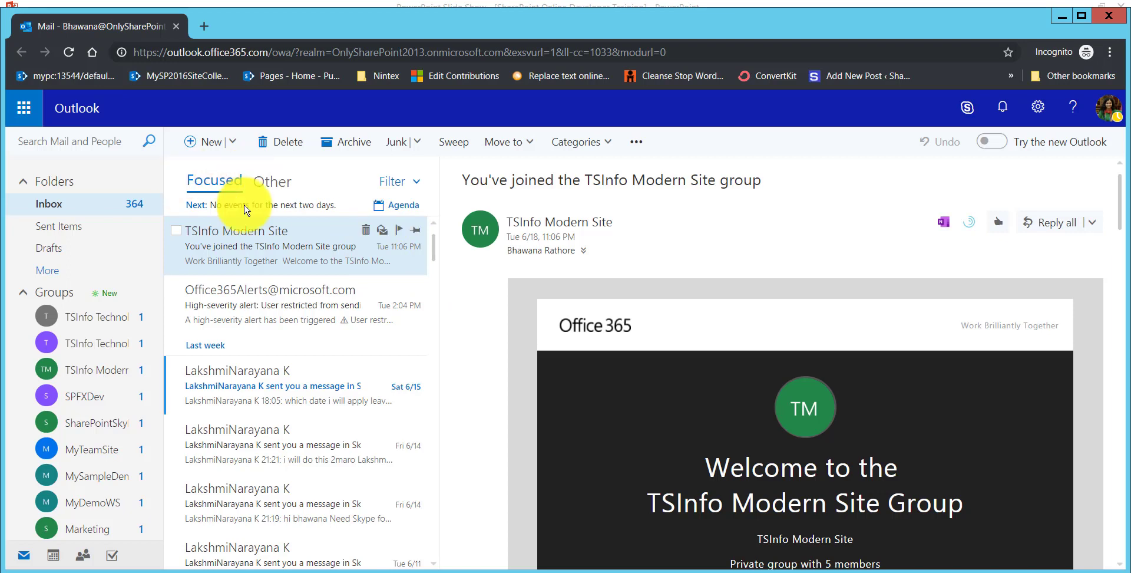
{"action": "left_click", "coordinate": [1109, 108]}
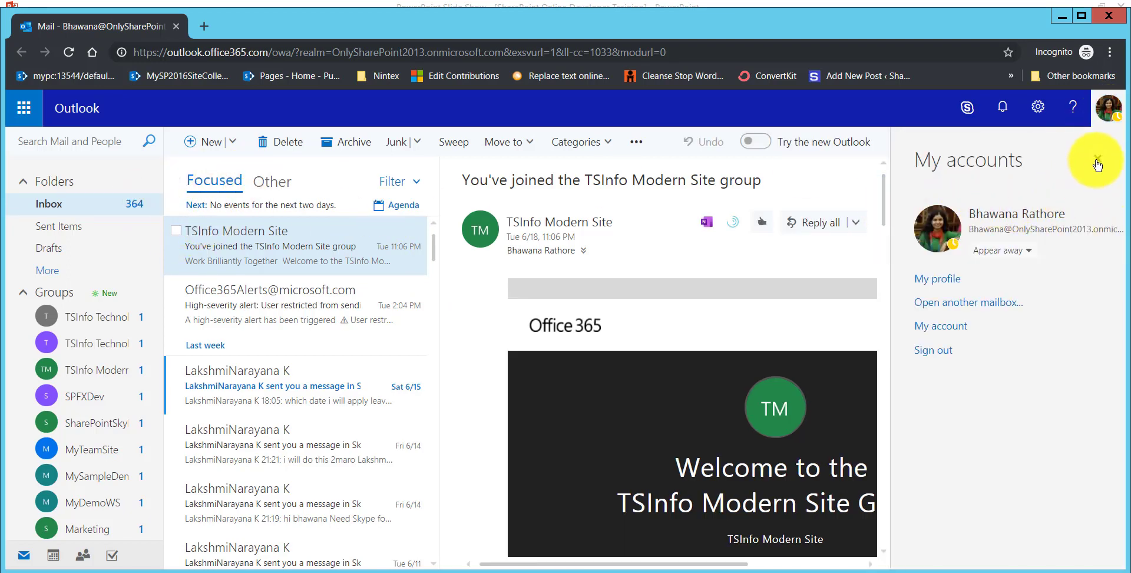
{"action": "left_click", "coordinate": [254, 220]}
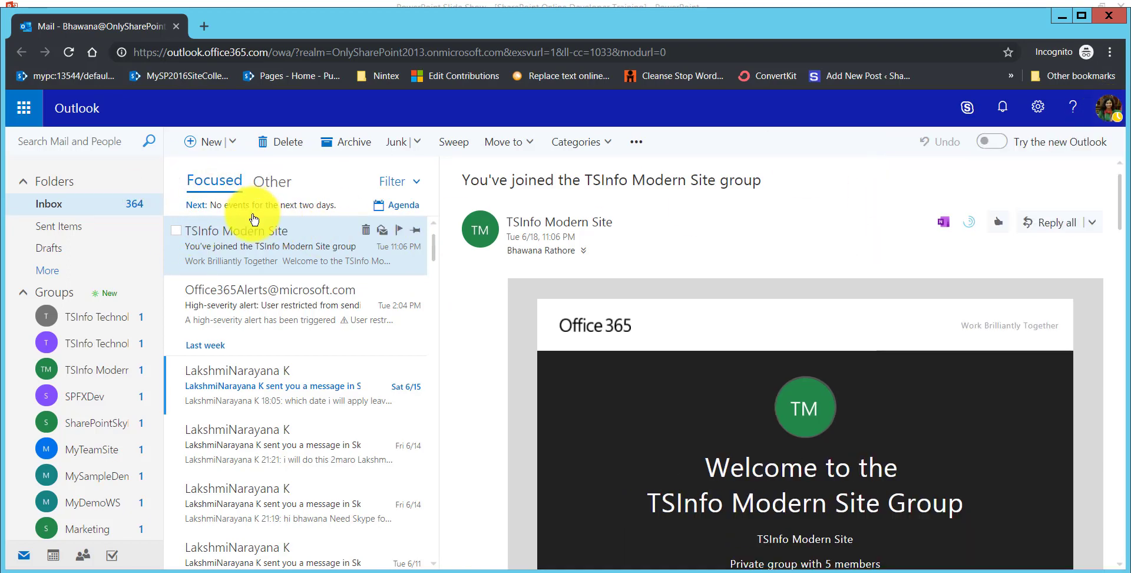
Send a new email message to the [Service Notification] contact and return to the flow's details page.
{"action": "left_click", "coordinate": [233, 142]}
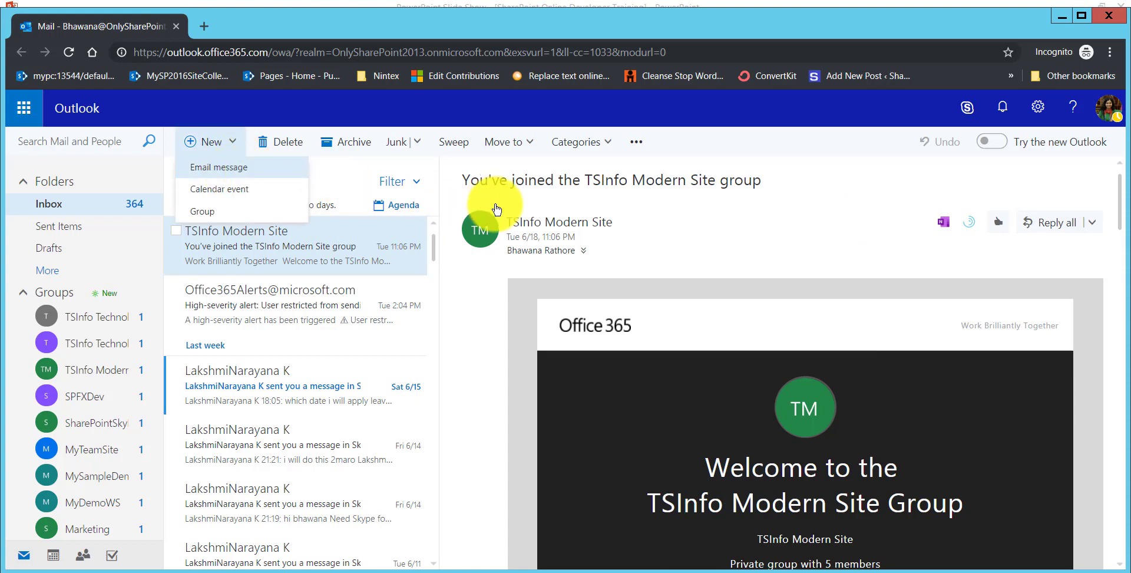
{"action": "key", "text": "Return"}
{"action": "left_click", "coordinate": [570, 179]}
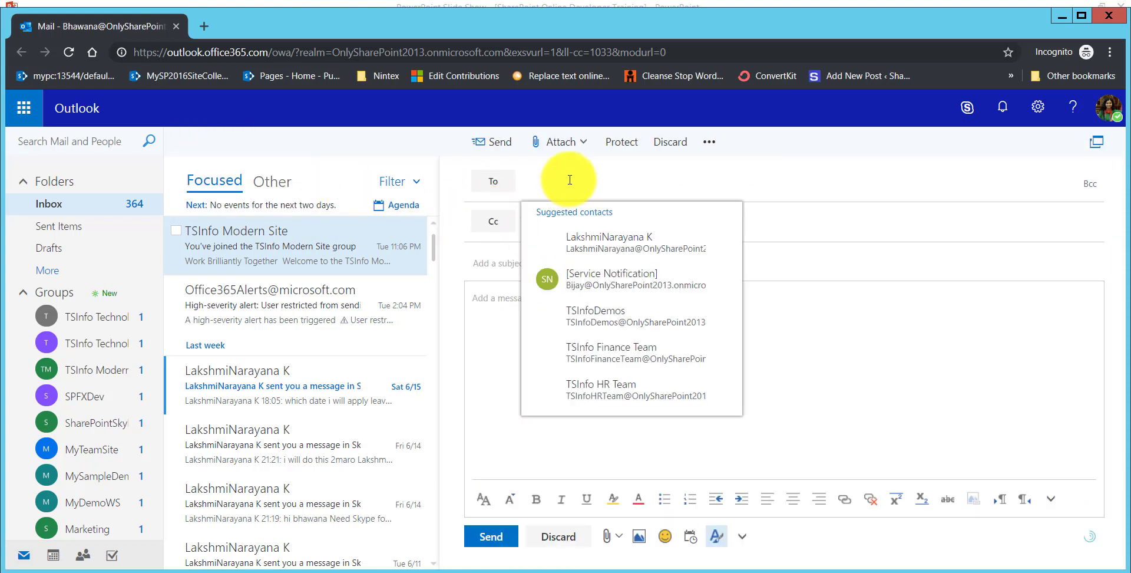
{"action": "type", "text": "bij"}
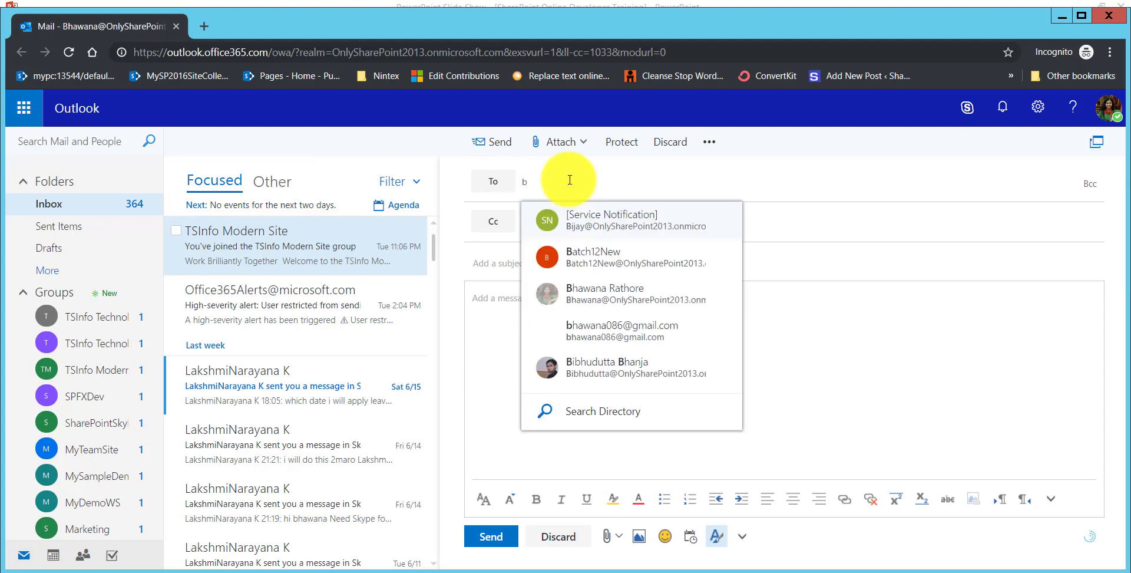
{"action": "left_click", "coordinate": [558, 222]}
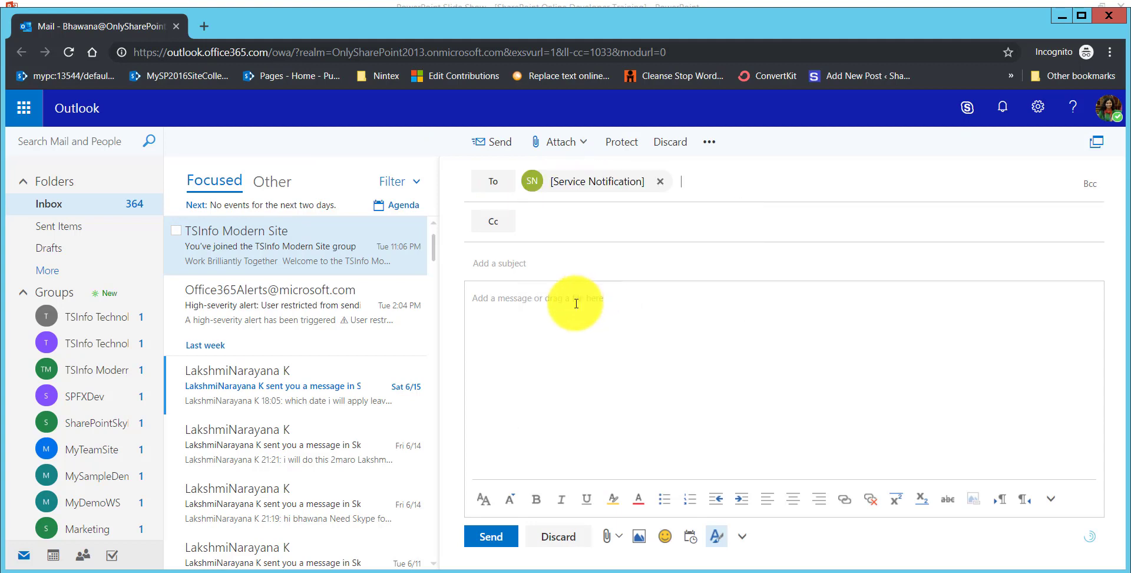
{"action": "left_click", "coordinate": [549, 232]}
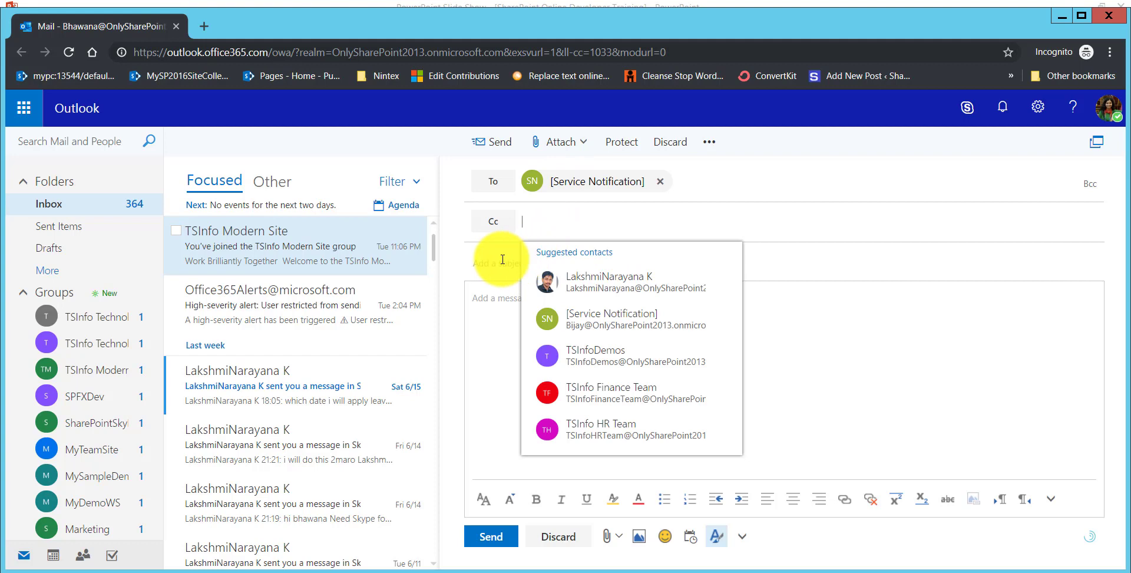
{"action": "left_click", "coordinate": [529, 260]}
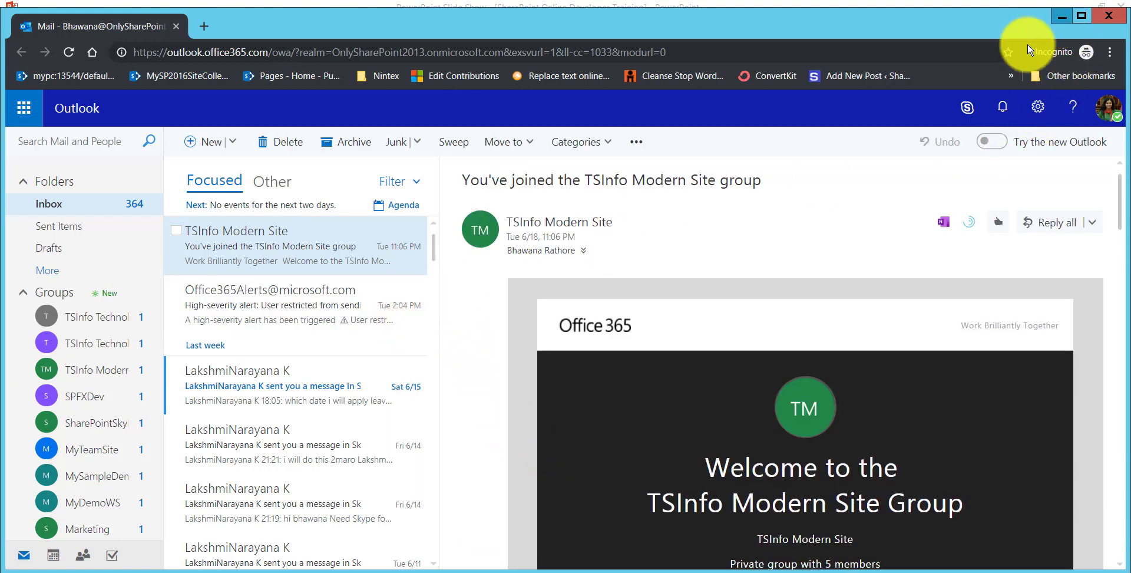
{"action": "left_click", "coordinate": [1055, 24]}
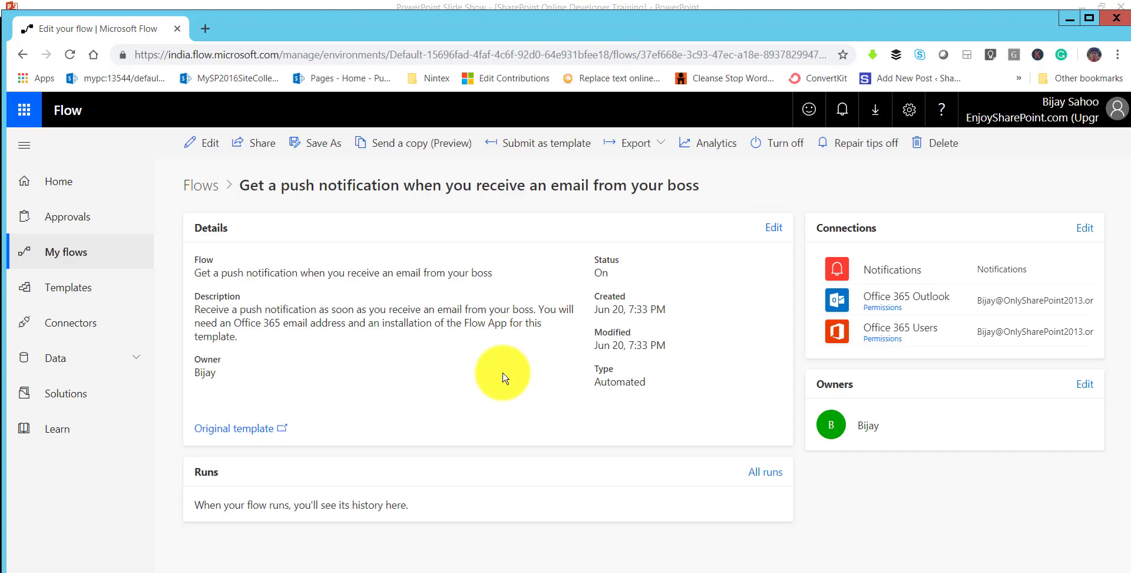
Open the boss email flow's latest run, examine the Check if it is my manager condition, and return to the flow's details page.
{"action": "left_click", "coordinate": [197, 188]}
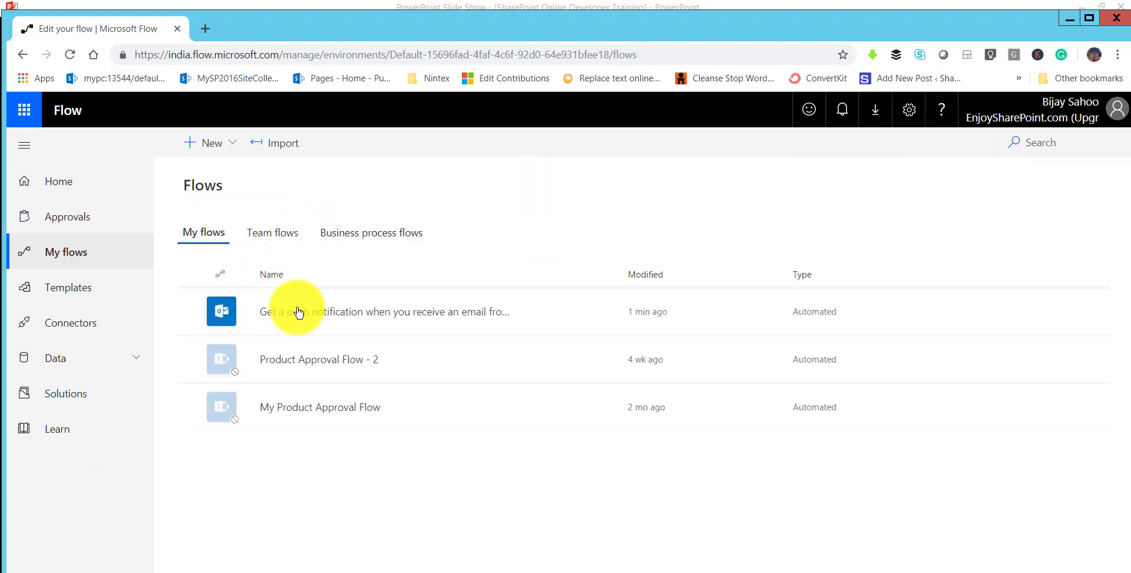
{"action": "left_click", "coordinate": [283, 318]}
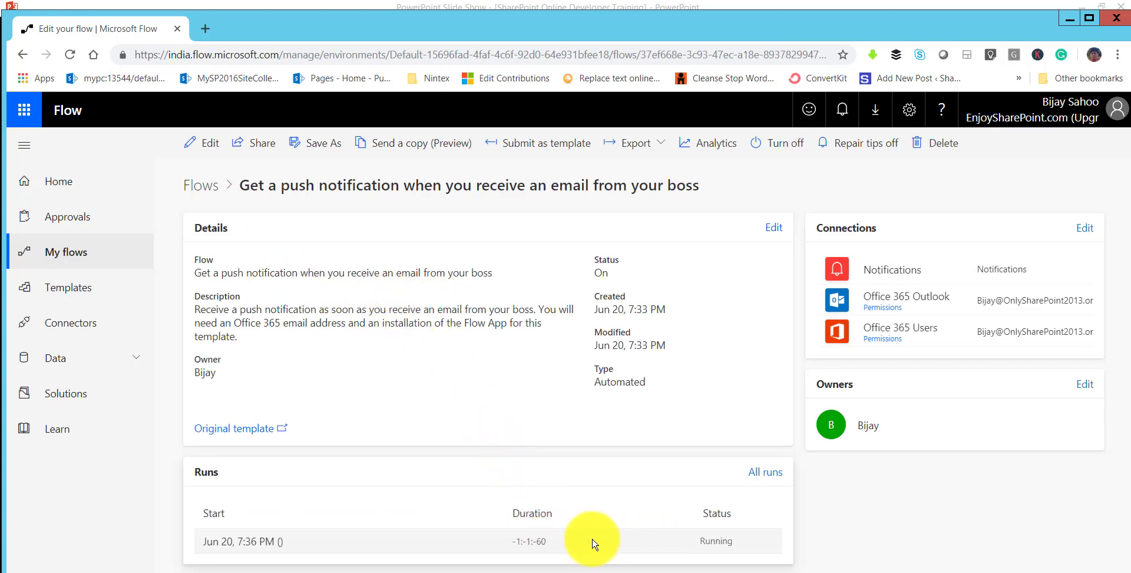
{"action": "left_click", "coordinate": [265, 542]}
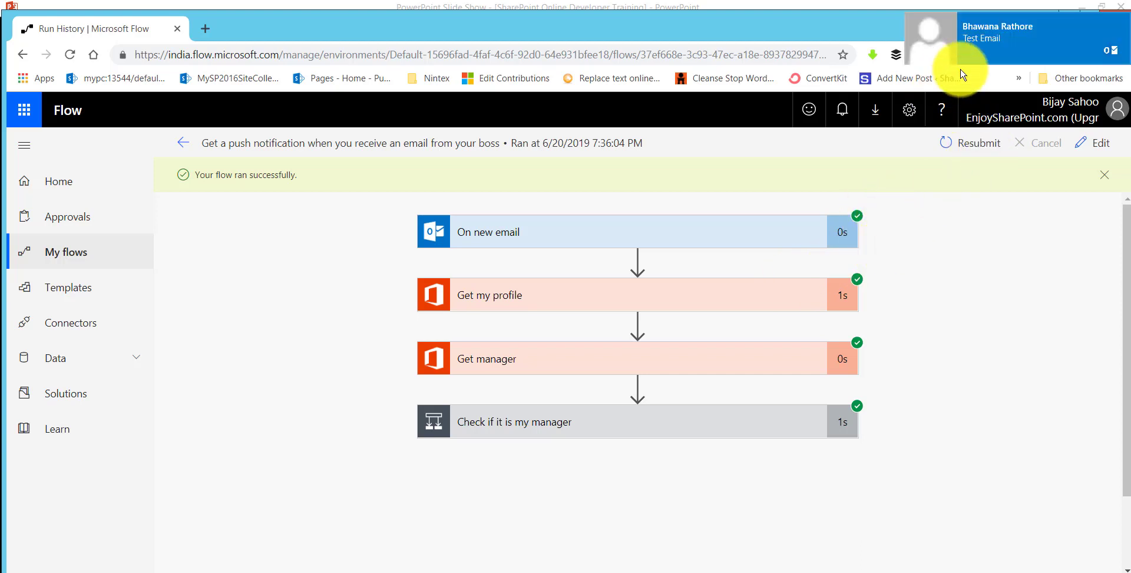
{"action": "left_click", "coordinate": [1086, 16]}
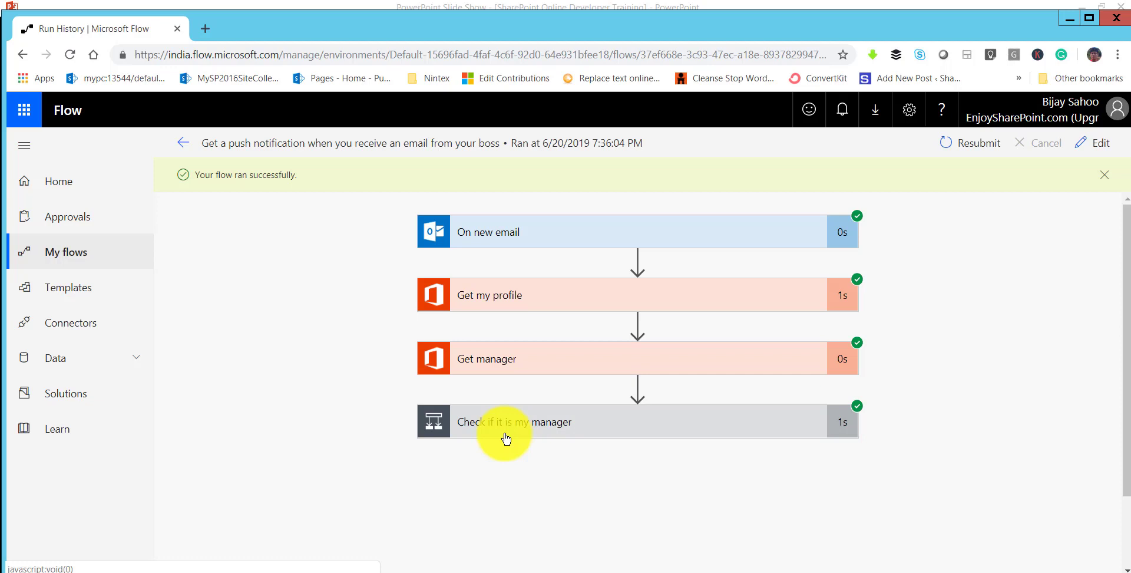
{"action": "left_click", "coordinate": [554, 429]}
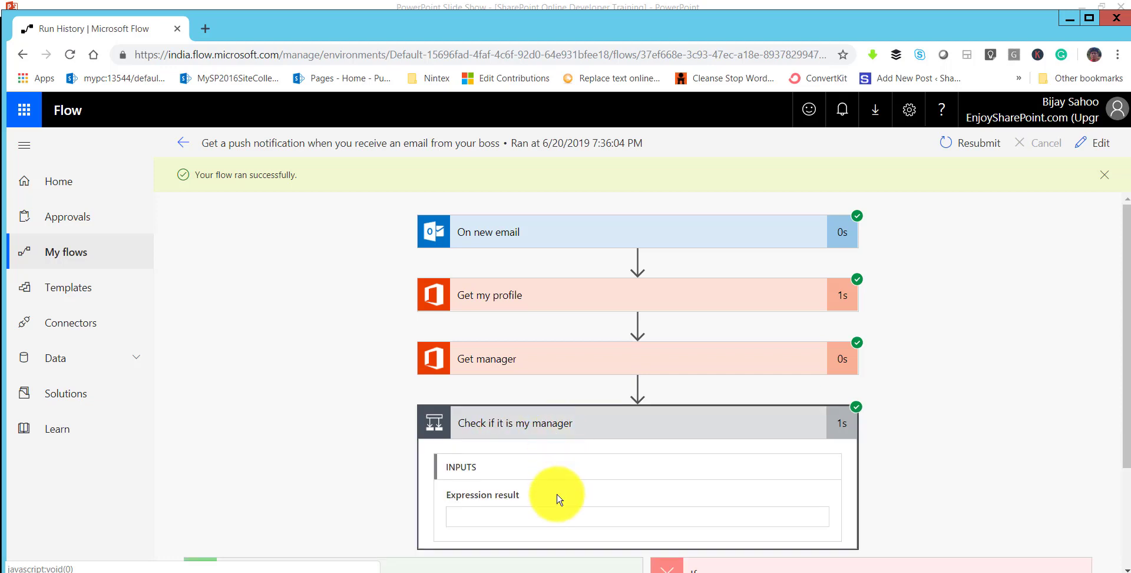
{"action": "scroll", "coordinate": [559, 500], "scroll_direction": "down", "scroll_amount": 2}
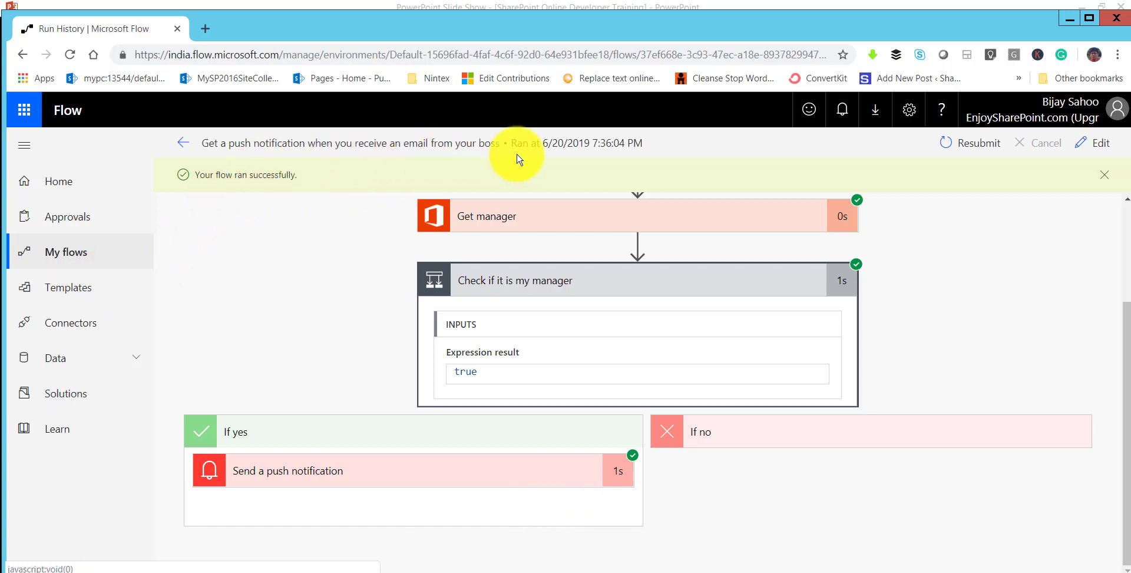
{"action": "left_click", "coordinate": [189, 146]}
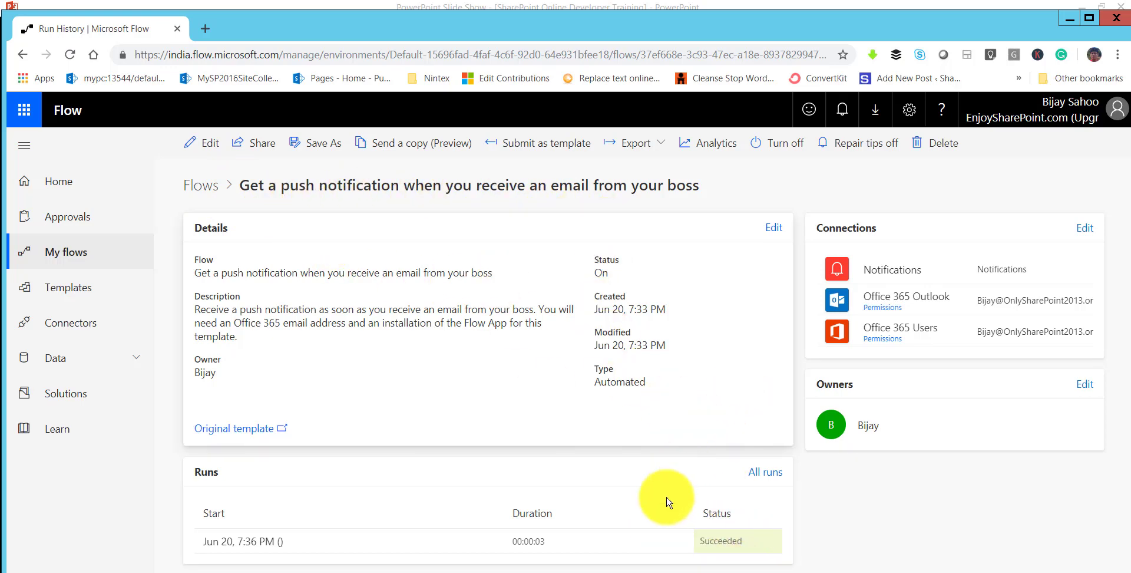
Create a new Excel workbook named TimeOut on the desktop and open it.
{"action": "key", "text": "alt+Tab"}
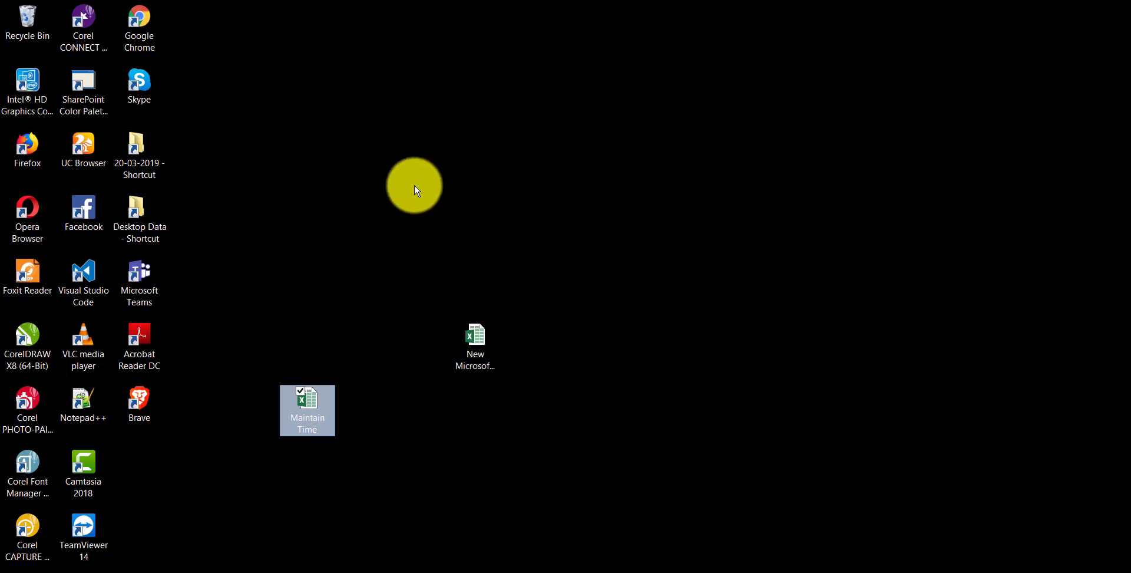
{"action": "right_click", "coordinate": [414, 190]}
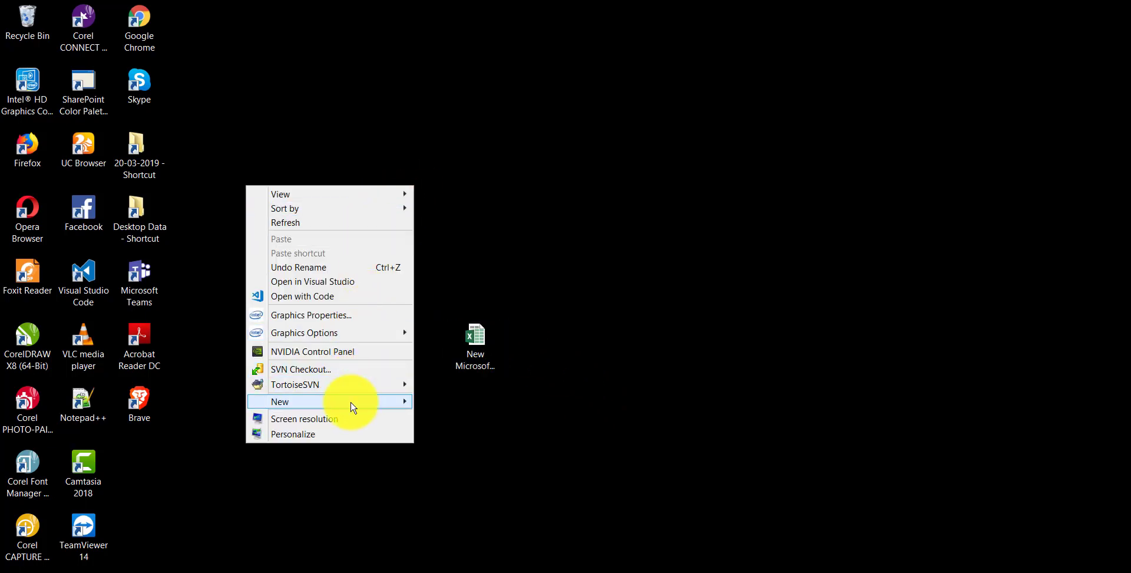
{"action": "mouse_move", "coordinate": [349, 406]}
{"action": "left_click", "coordinate": [176, 566]}
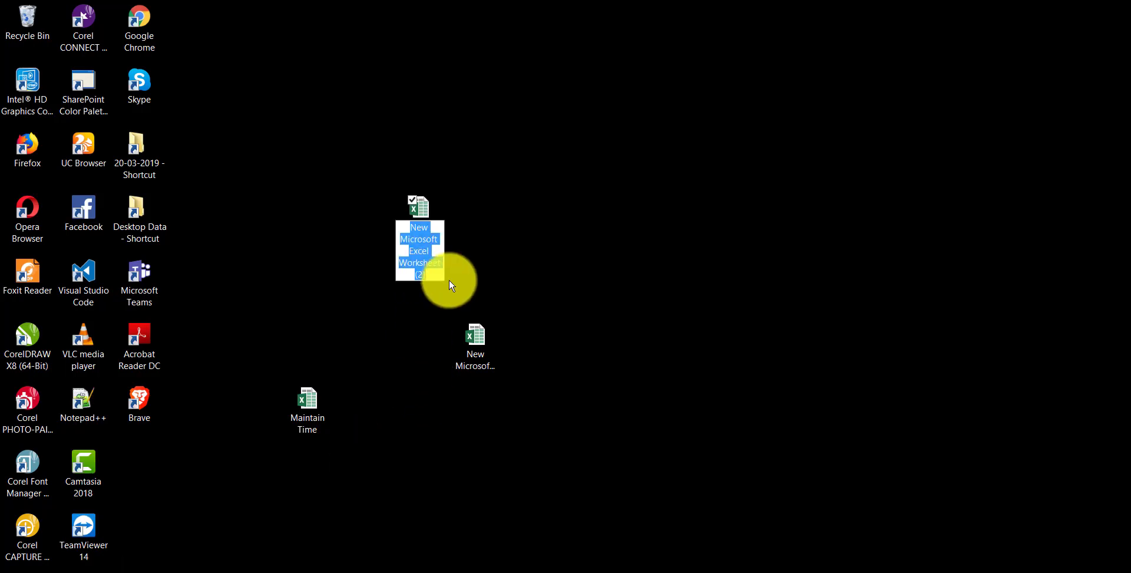
{"action": "type", "text": "TimeOut"}
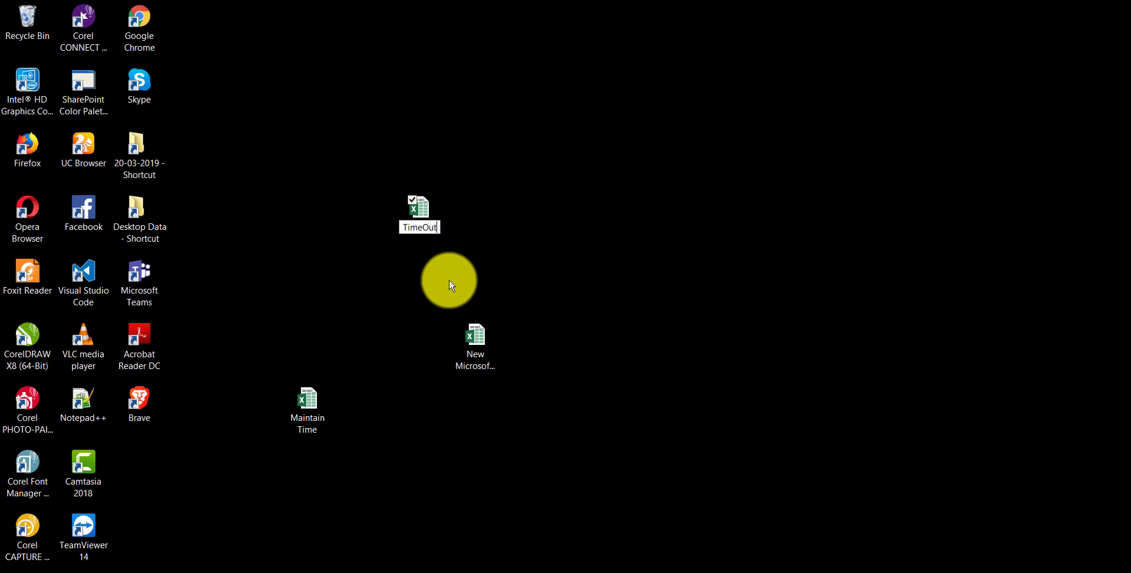
{"action": "key", "text": "Return"}
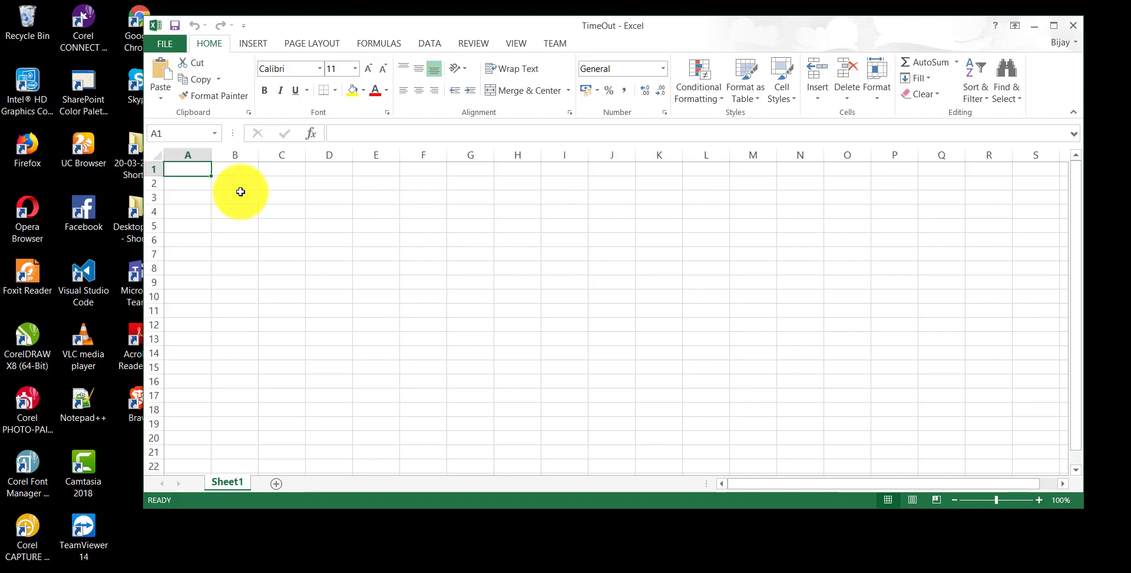
Enter the headers Date, Timestamp and Full address in cells A1 to C1 and widen the columns to fit them.
{"action": "type", "text": "Date"}
{"action": "left_click", "coordinate": [243, 174]}
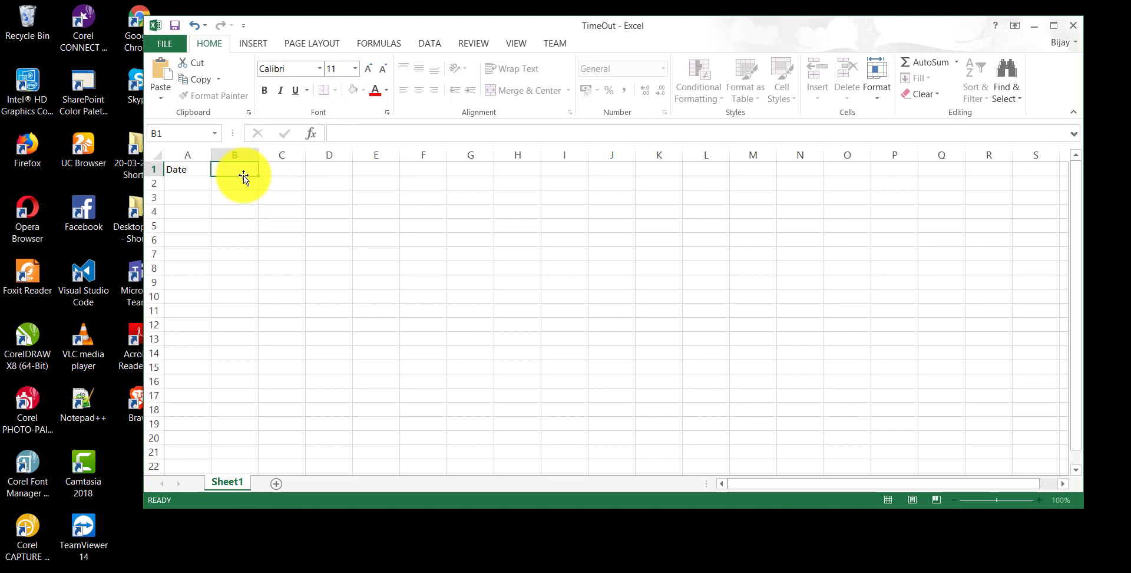
{"action": "type", "text": "Timestamp"}
{"action": "left_click", "coordinate": [295, 170]}
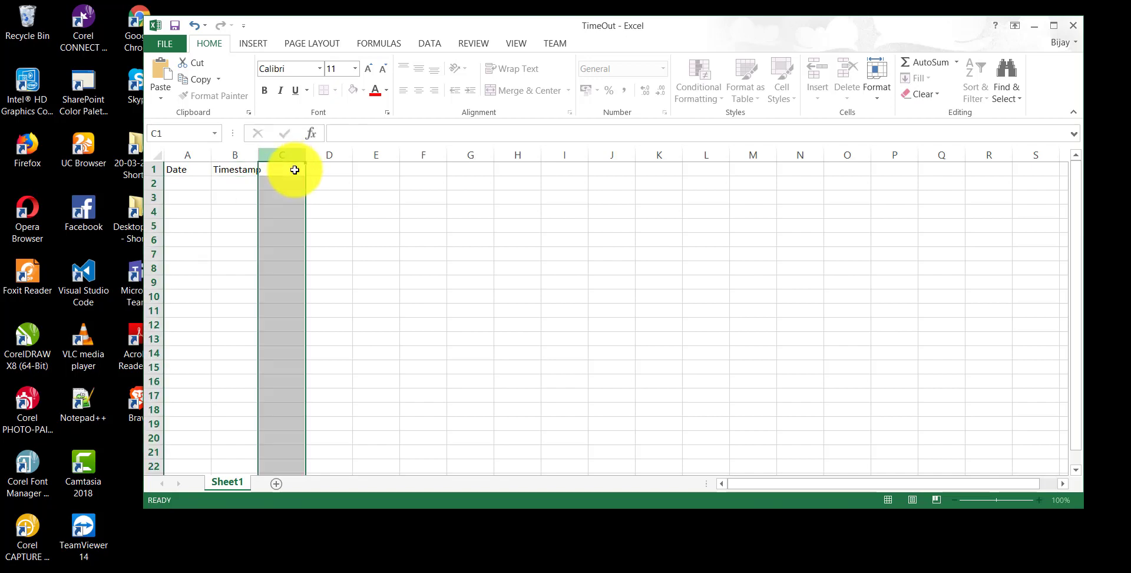
{"action": "type", "text": "Full addre"}
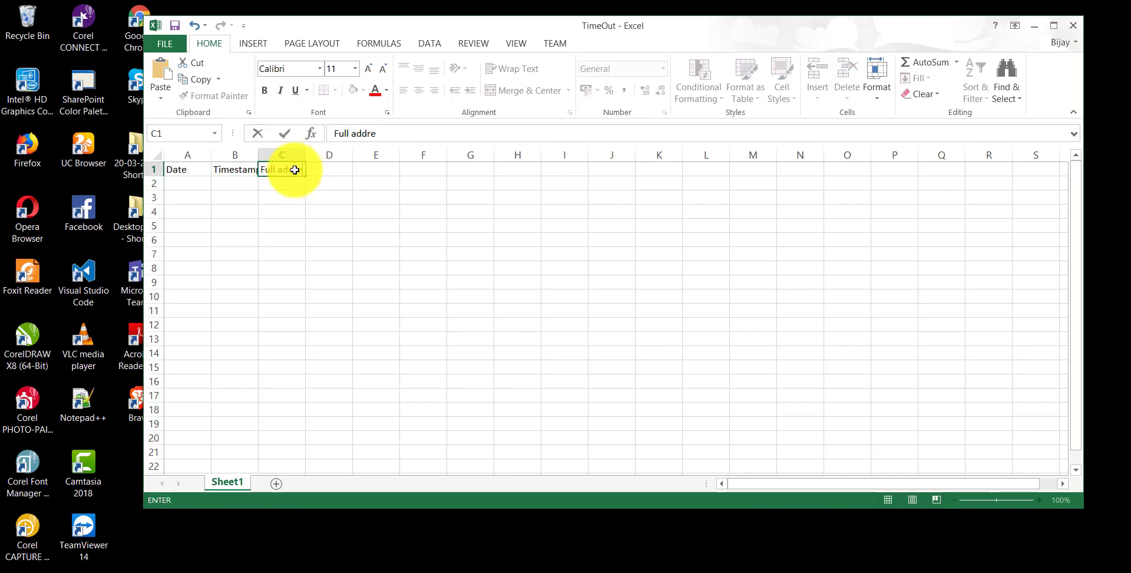
{"action": "type", "text": "ss"}
{"action": "left_click", "coordinate": [362, 214]}
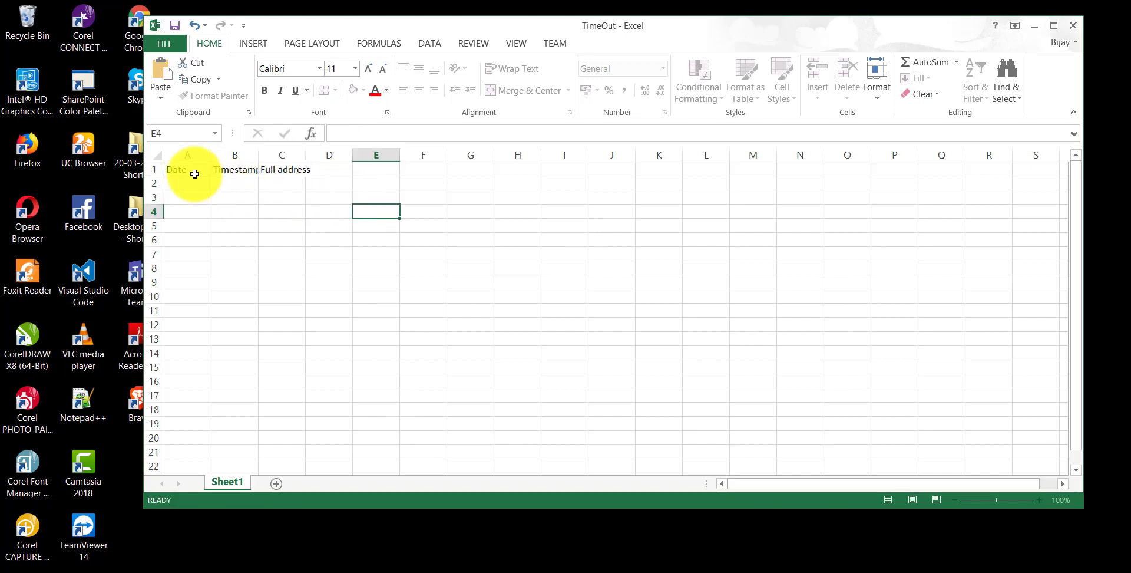
{"action": "left_click", "coordinate": [187, 172]}
{"action": "left_click_drag", "start_coordinate": [258, 154], "coordinate": [355, 155]}
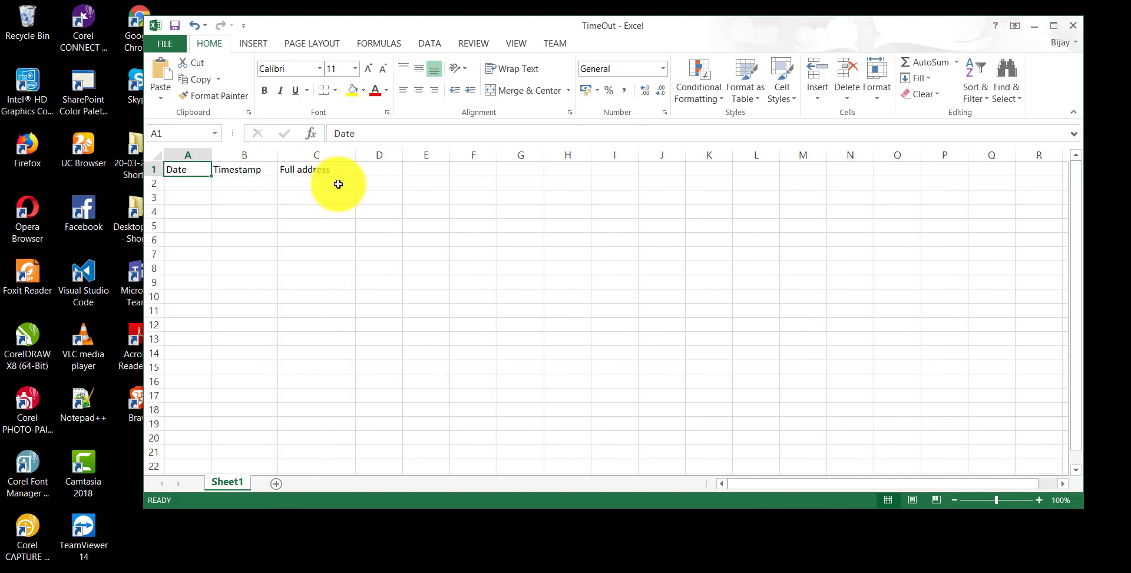
Format the range A1:C3 as a light-style table with headers and close the TimeOut workbook.
{"action": "left_click", "coordinate": [339, 194], "text": "shift"}
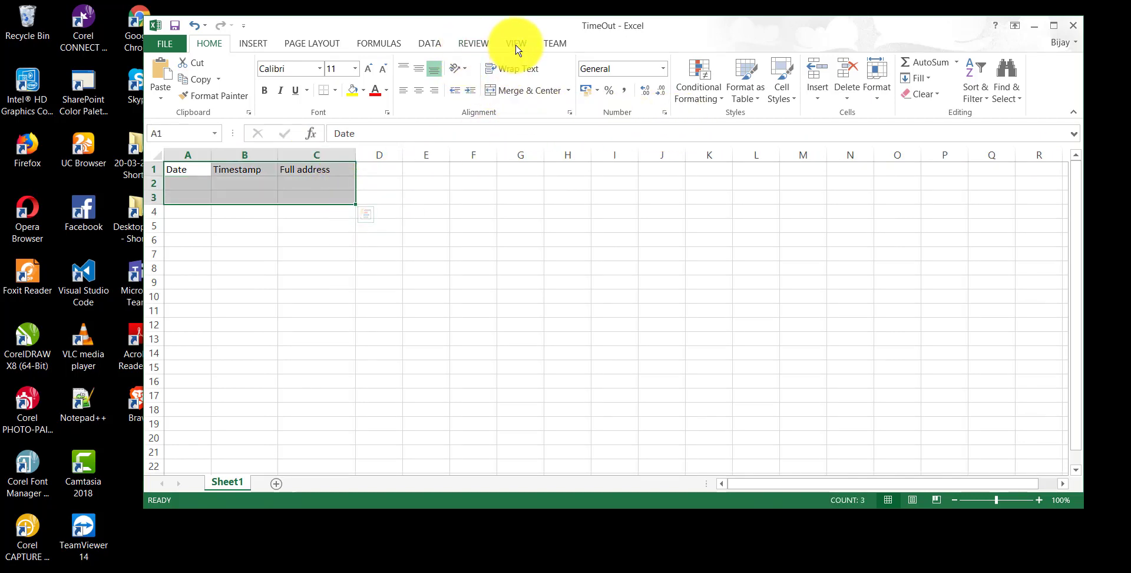
{"action": "left_click", "coordinate": [748, 94]}
{"action": "left_click", "coordinate": [754, 136]}
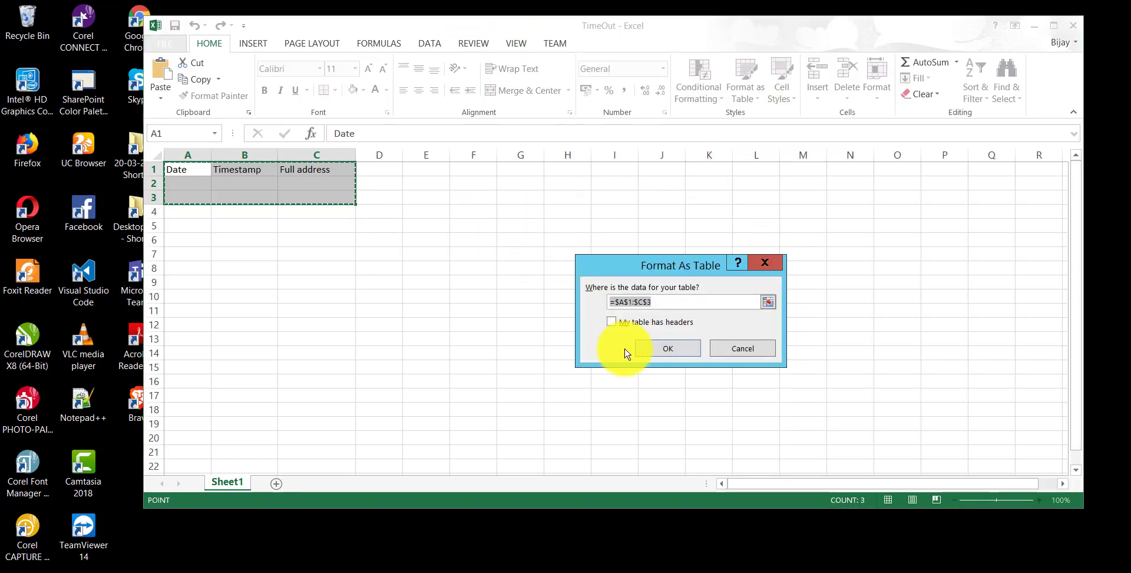
{"action": "left_click", "coordinate": [614, 323]}
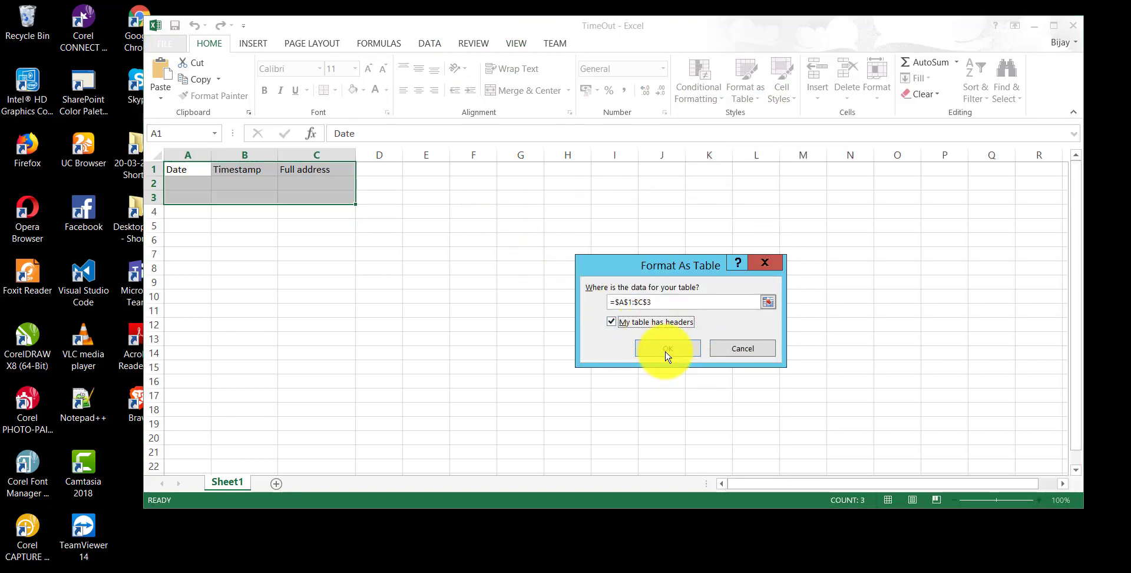
{"action": "left_click", "coordinate": [665, 351]}
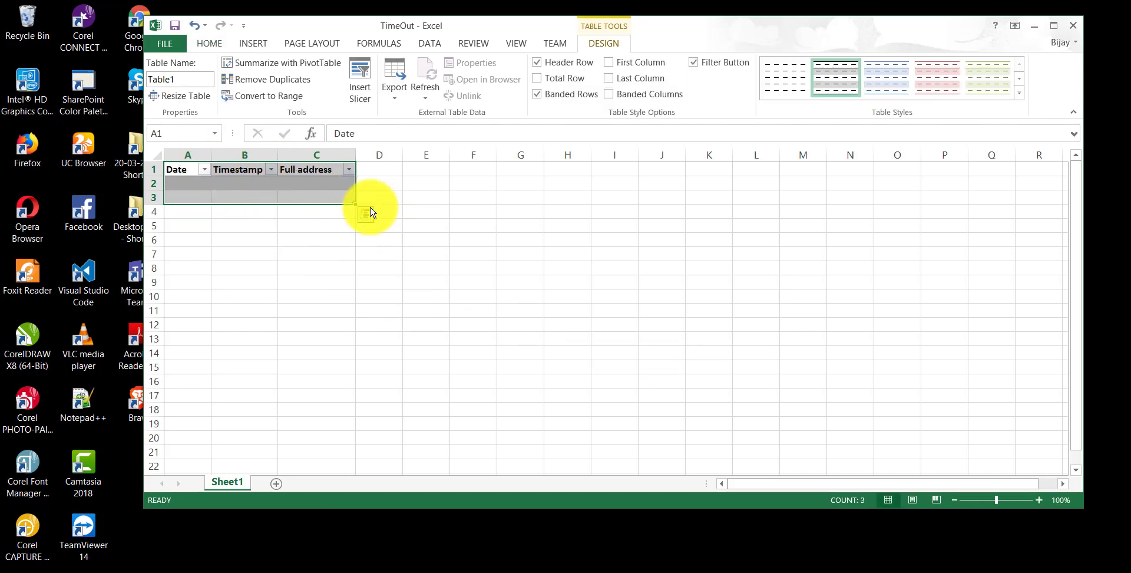
{"action": "left_click", "coordinate": [369, 216]}
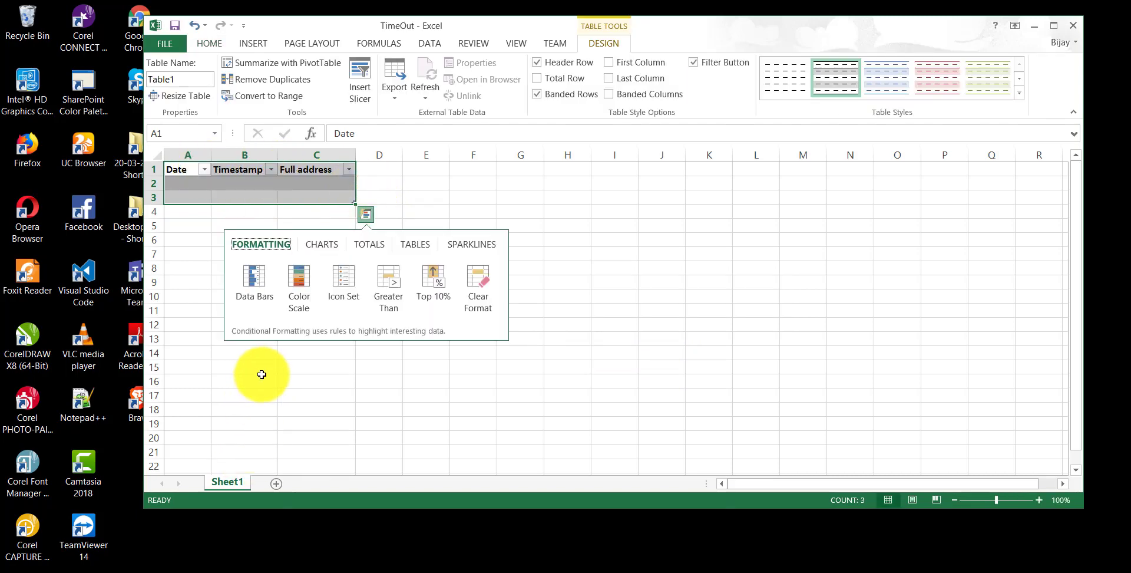
{"action": "left_click", "coordinate": [299, 395]}
{"action": "left_click", "coordinate": [329, 186]}
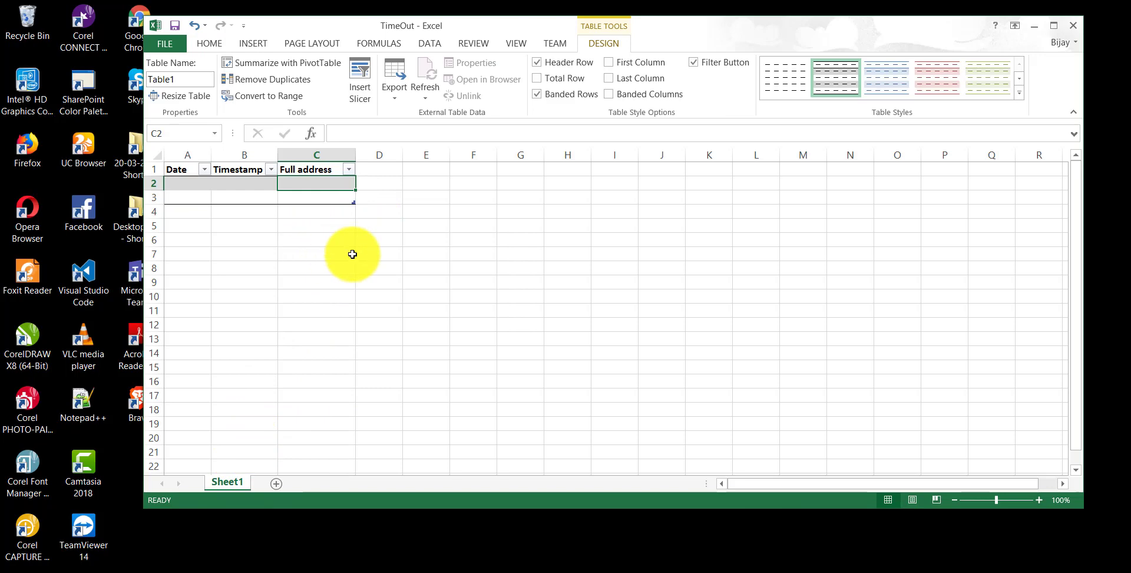
{"action": "left_click", "coordinate": [1072, 26]}
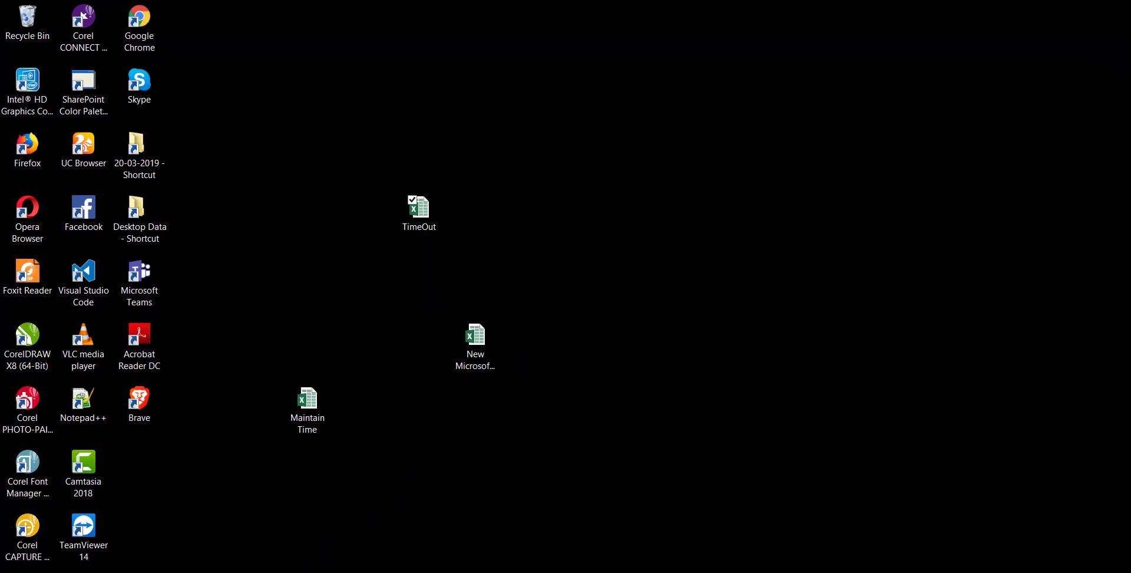
Switch back to the browser and open OneDrive from the Microsoft Office home page.
{"action": "left_click", "coordinate": [469, 557]}
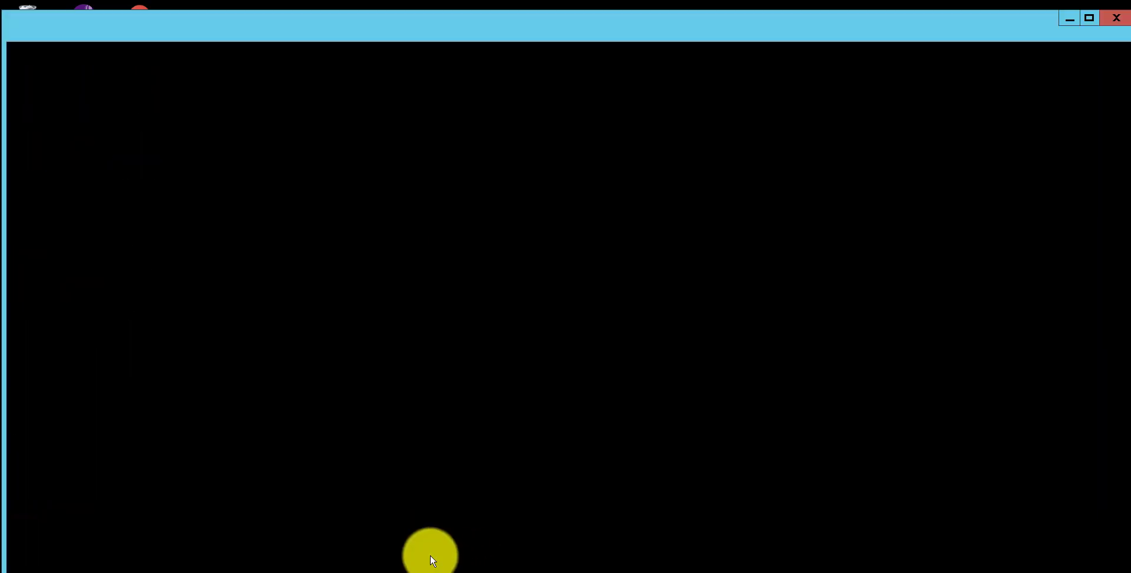
{"action": "left_click", "coordinate": [24, 111]}
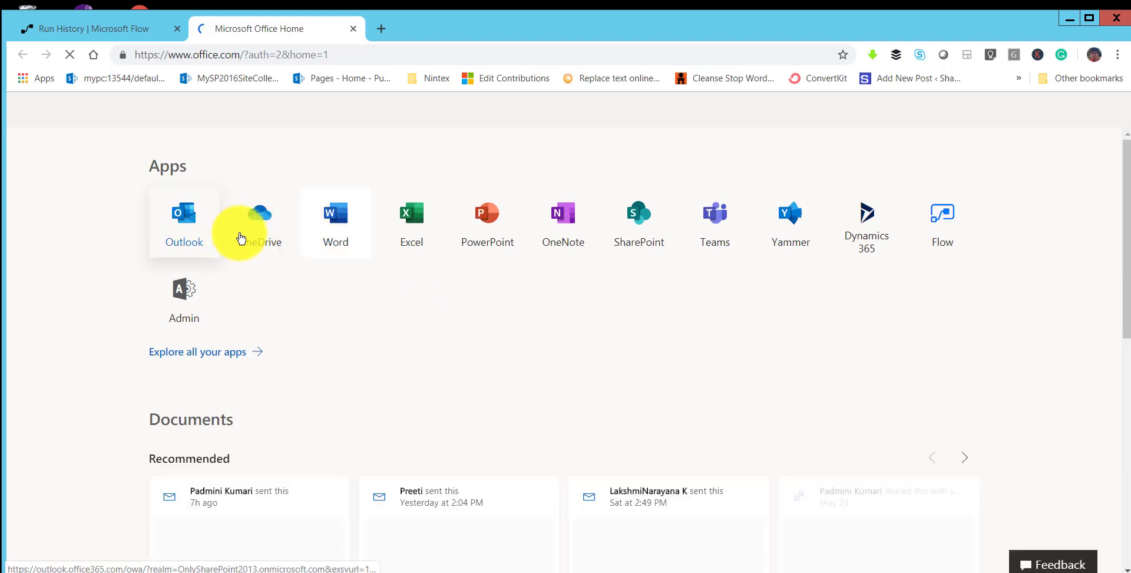
{"action": "left_click", "coordinate": [289, 230]}
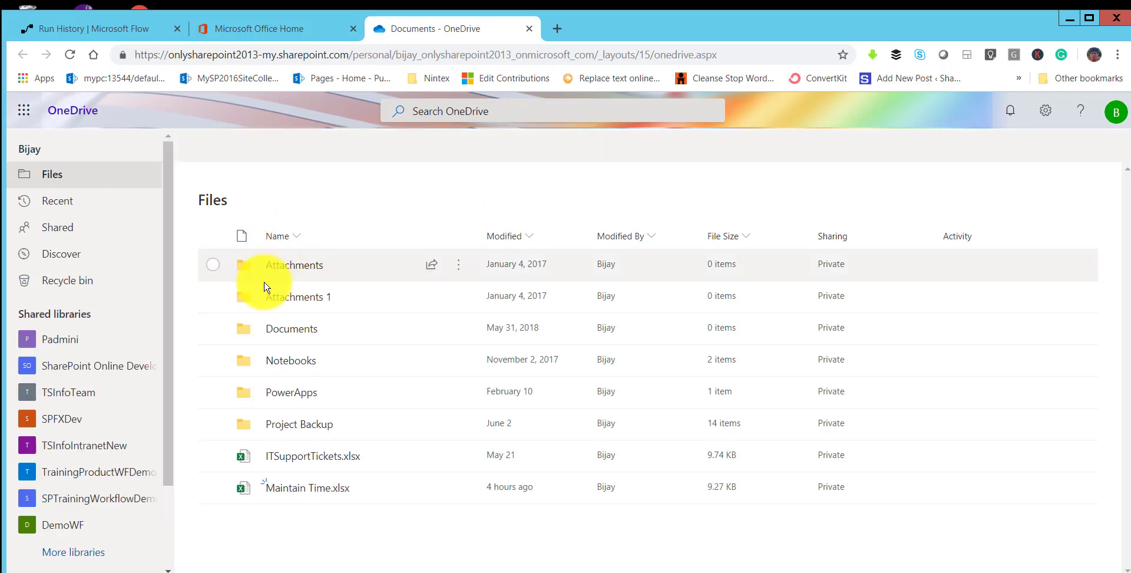
Upload the TimeOut Excel file from the desktop to the OneDrive Files folder.
{"action": "left_click", "coordinate": [294, 157]}
{"action": "left_click", "coordinate": [428, 230]}
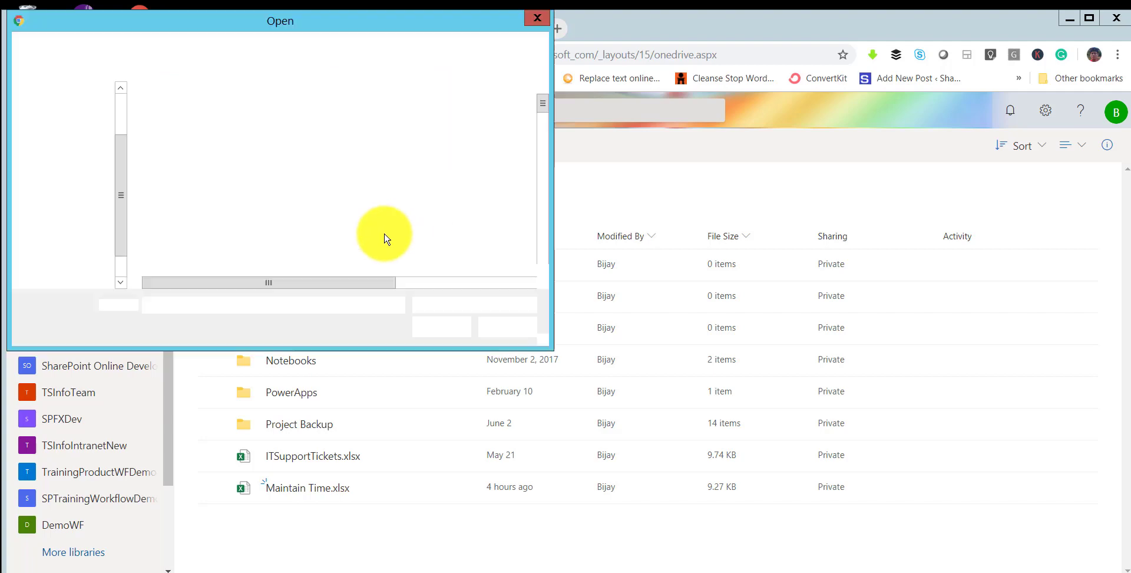
{"action": "left_click", "coordinate": [77, 122]}
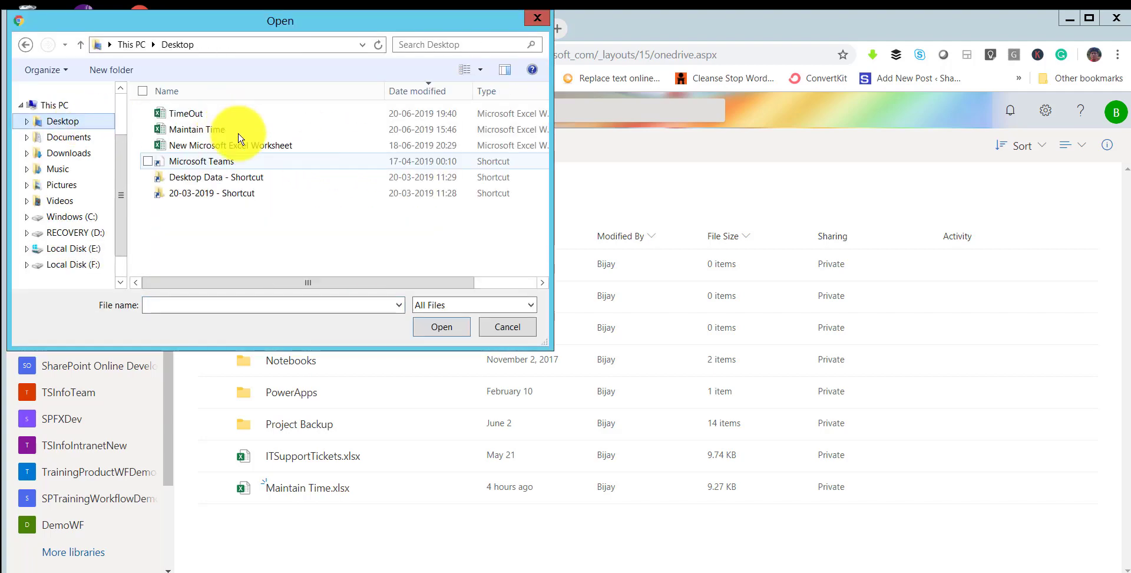
{"action": "left_click", "coordinate": [188, 113]}
{"action": "left_click", "coordinate": [428, 329]}
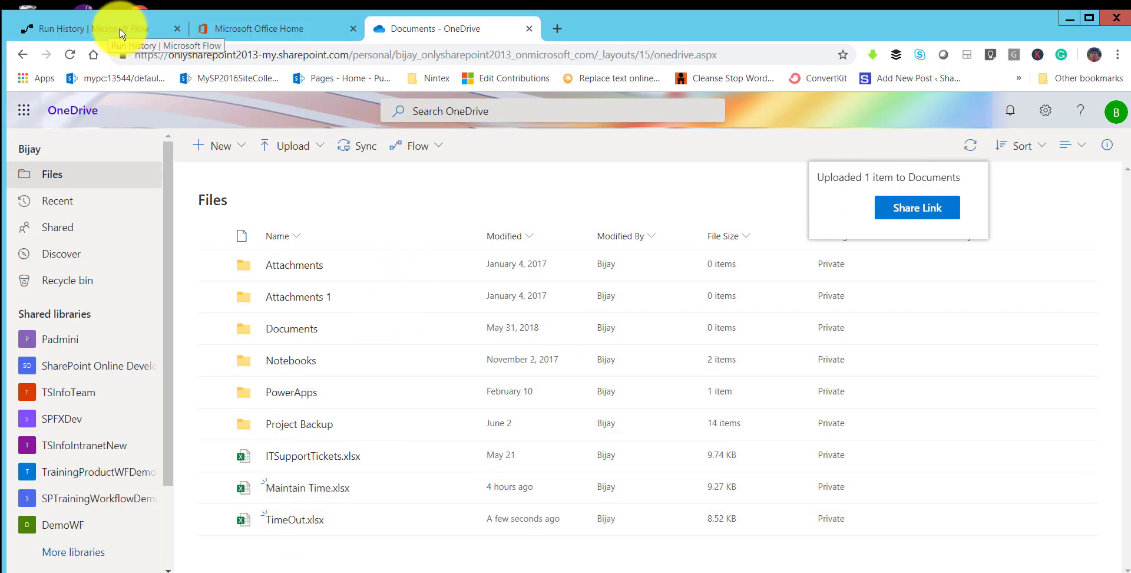
Switch back to Microsoft Flow and open the mobile template "Quickly track your work hours and work location in an Excel table".
{"action": "key", "text": "ctrl+1"}
{"action": "left_click", "coordinate": [111, 295]}
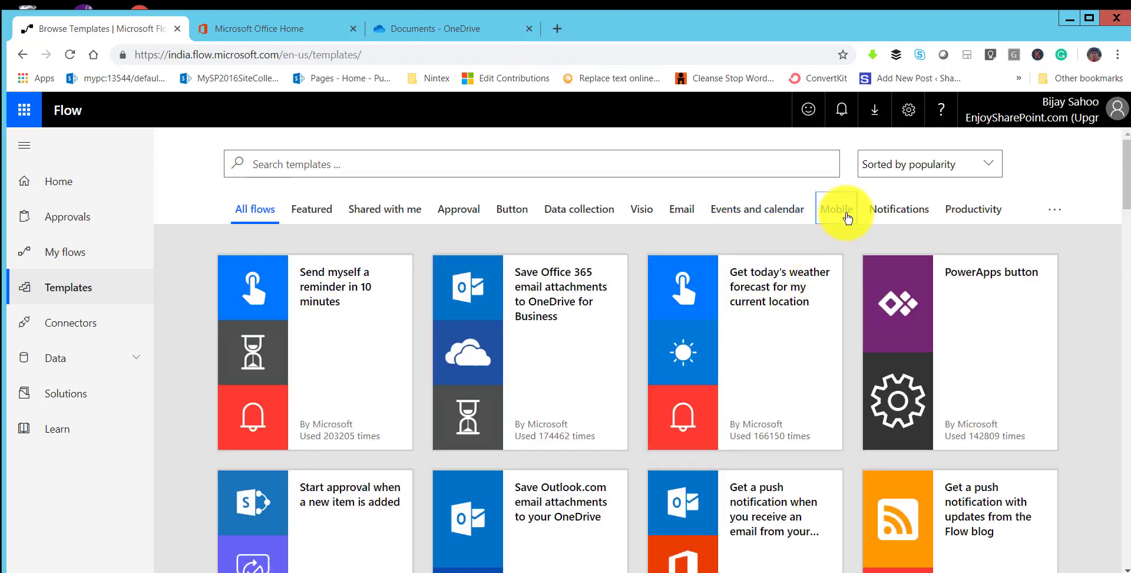
{"action": "left_click", "coordinate": [847, 219]}
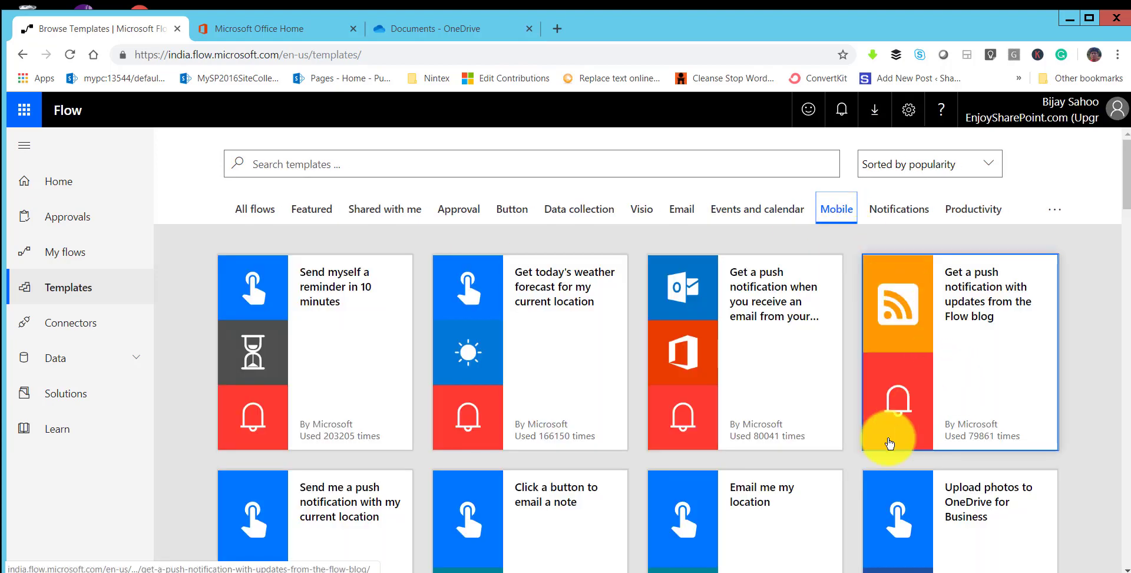
{"action": "scroll", "coordinate": [889, 448], "scroll_direction": "down", "scroll_amount": 5}
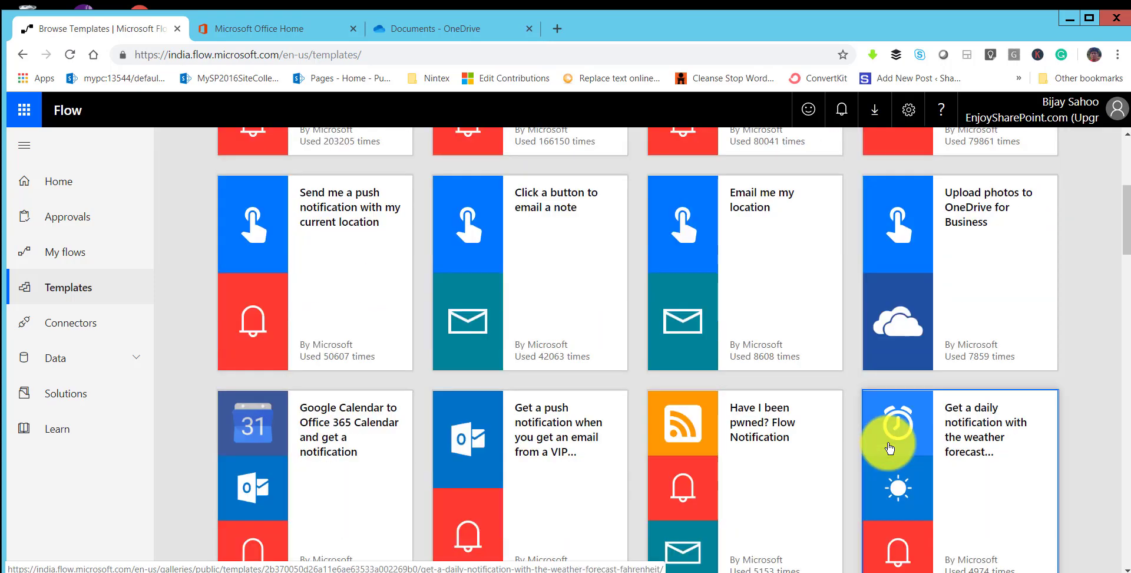
{"action": "scroll", "coordinate": [890, 448], "scroll_direction": "down", "scroll_amount": 7}
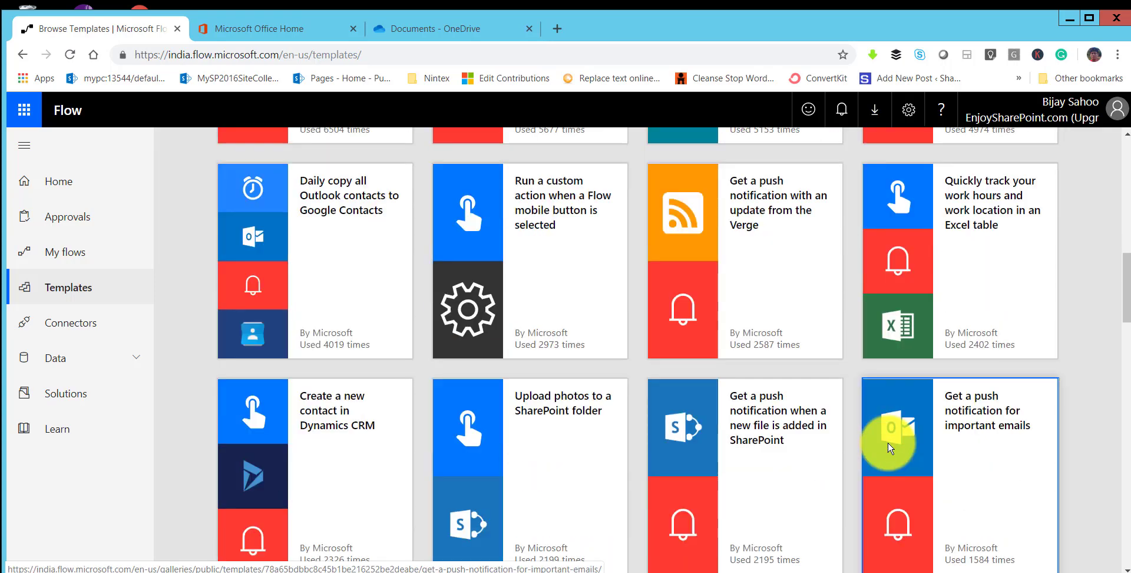
{"action": "scroll", "coordinate": [848, 452], "scroll_direction": "up", "scroll_amount": 3}
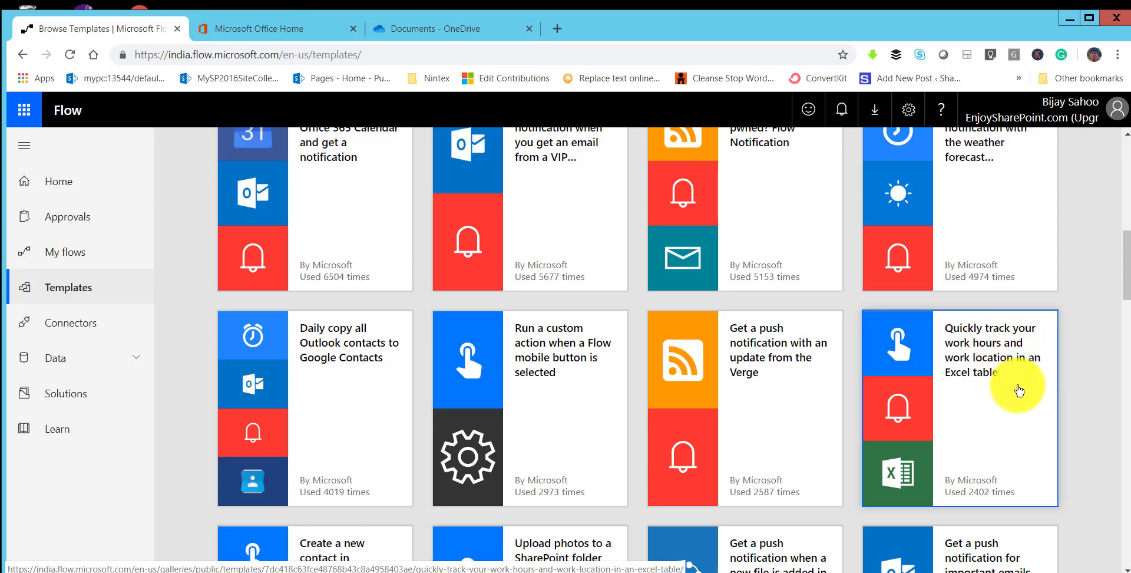
{"action": "left_click", "coordinate": [992, 377]}
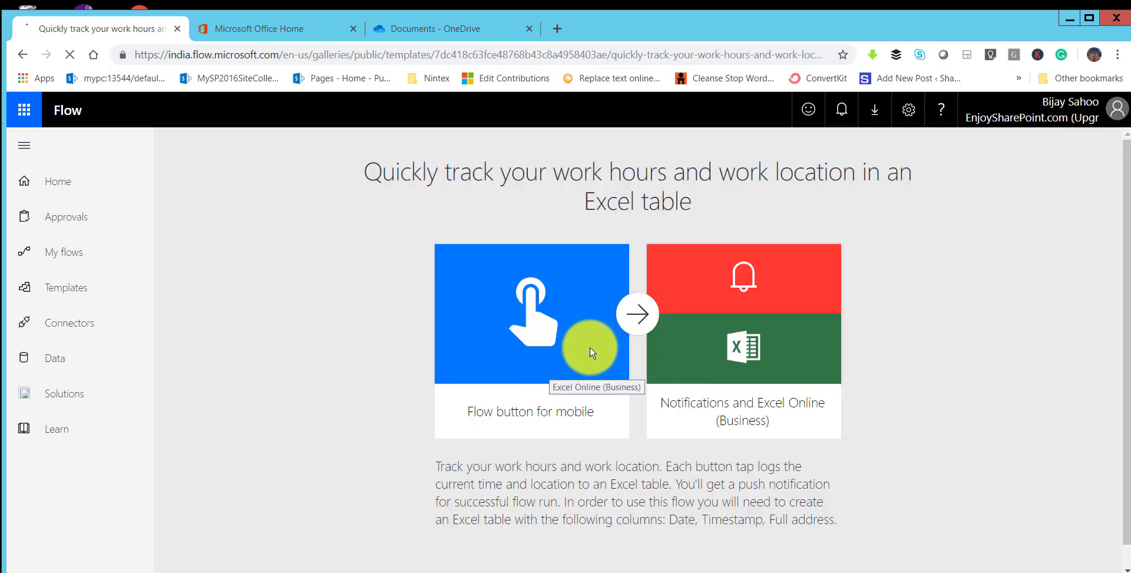
Continue to the flow editor with the template's existing Notifications and Excel Online (Business) connections.
{"action": "scroll", "coordinate": [631, 422], "scroll_direction": "down", "scroll_amount": 1}
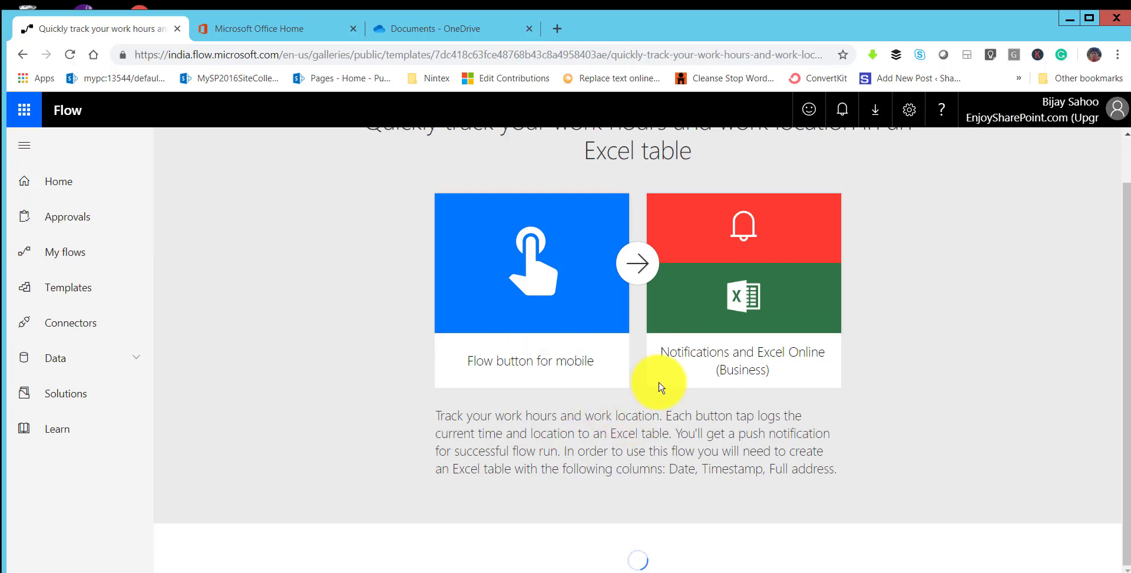
{"action": "scroll", "coordinate": [631, 429], "scroll_direction": "down", "scroll_amount": 3}
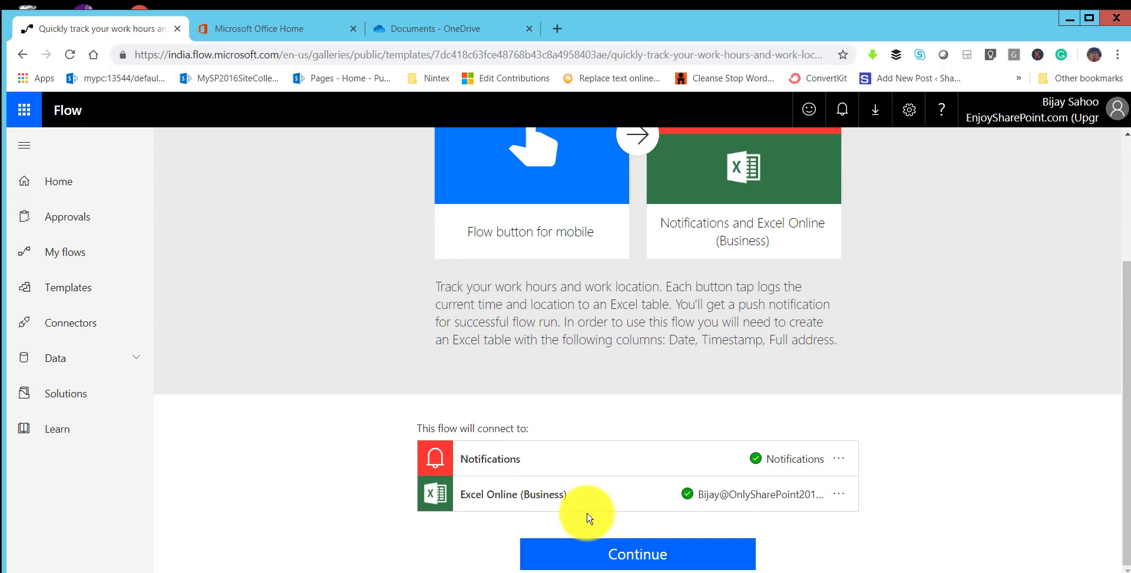
{"action": "left_click", "coordinate": [699, 551]}
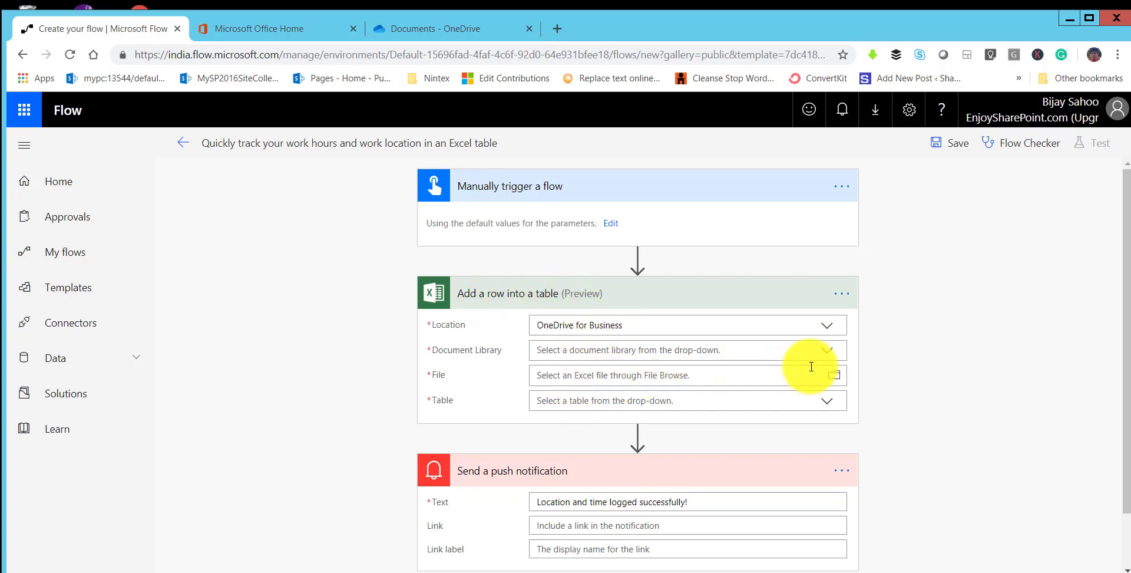
Configure the Excel row action with document library OneDrive, file TimeOut.xlsx and table Table1.
{"action": "left_click", "coordinate": [831, 354]}
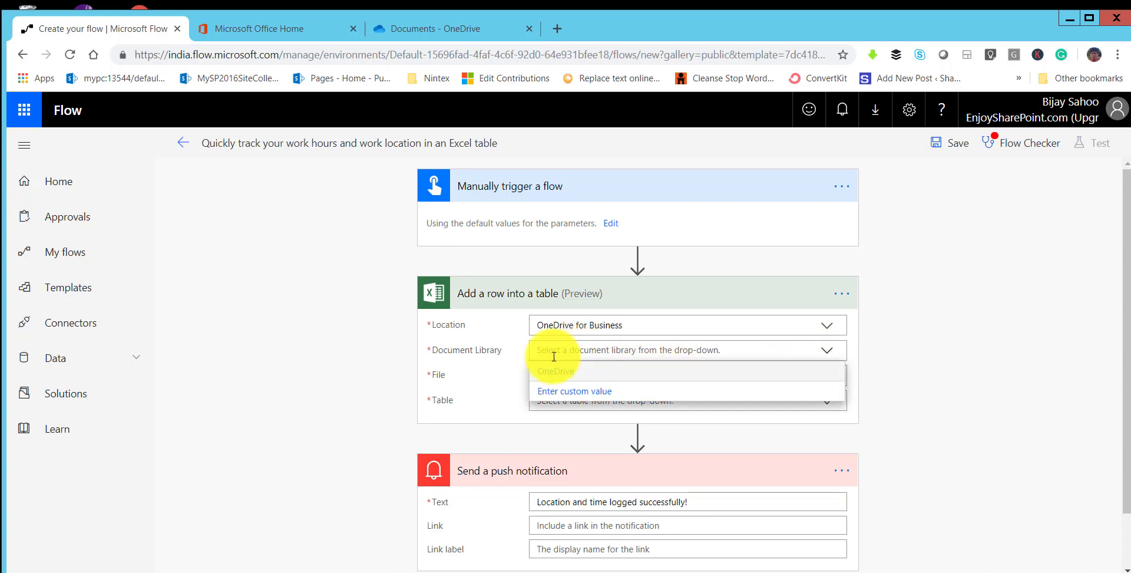
{"action": "left_click", "coordinate": [616, 375]}
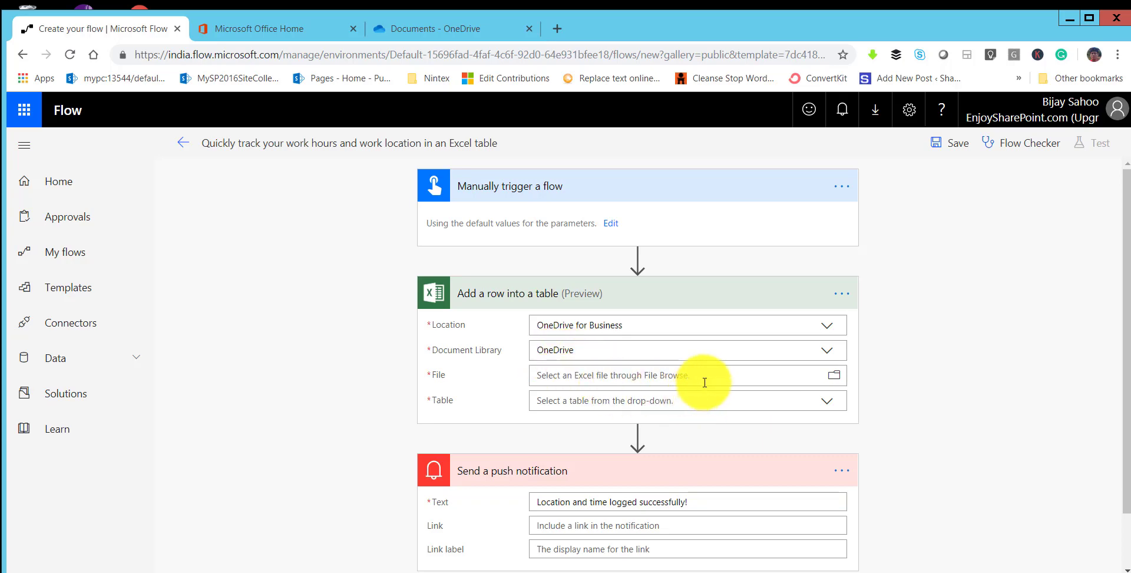
{"action": "left_click", "coordinate": [839, 379]}
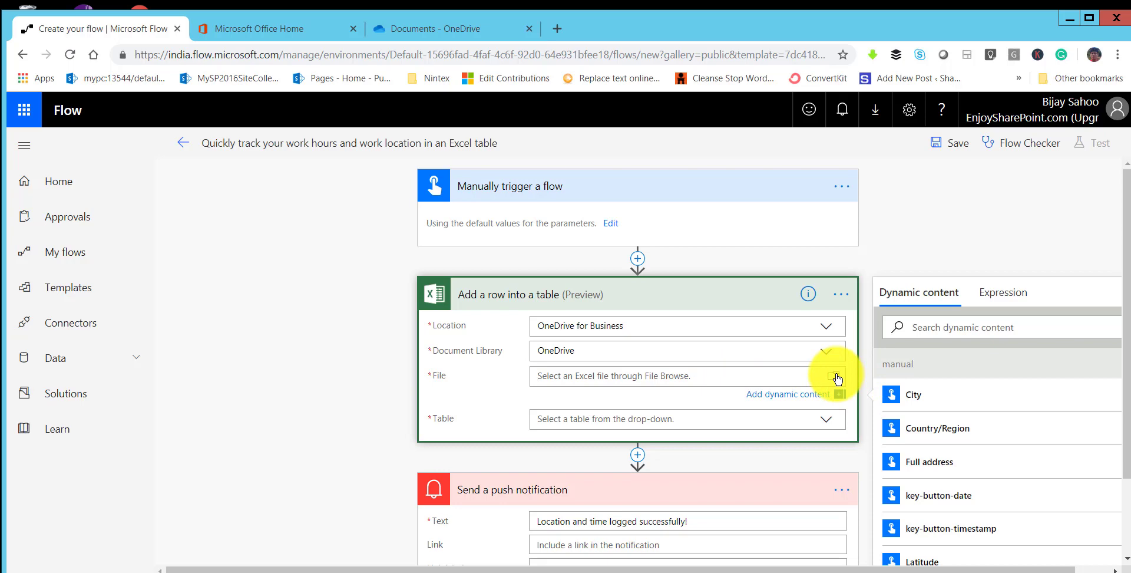
{"action": "left_click", "coordinate": [838, 377]}
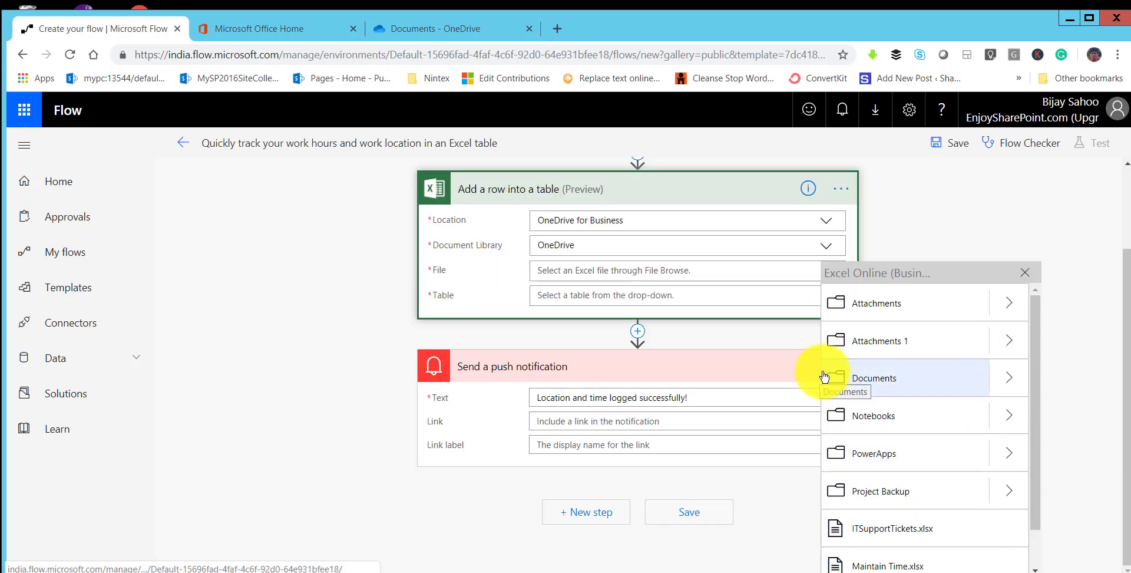
{"action": "scroll", "coordinate": [901, 537], "scroll_direction": "down", "scroll_amount": 1}
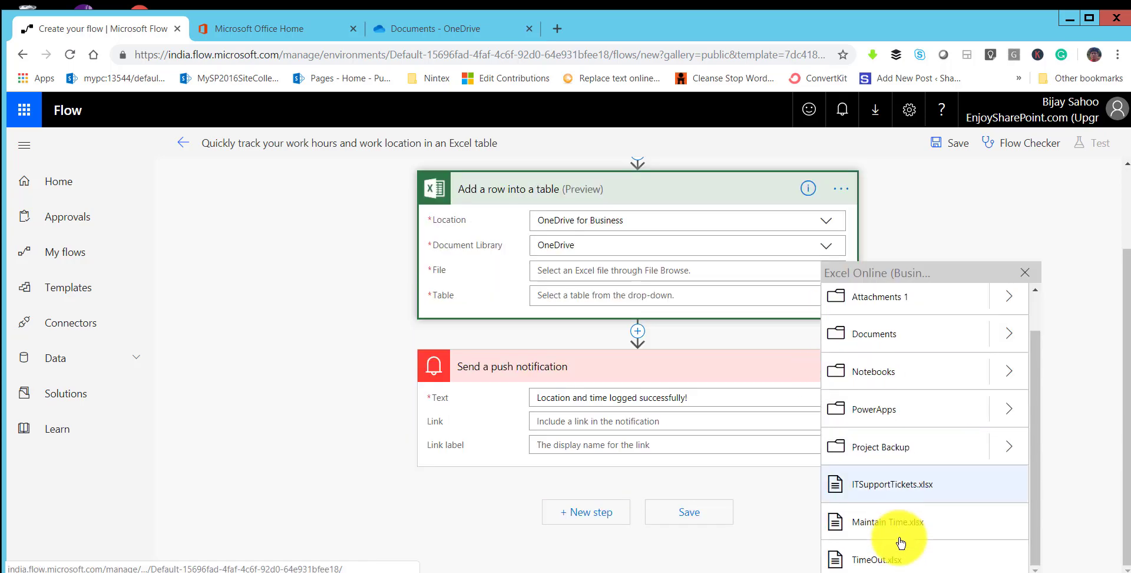
{"action": "left_click", "coordinate": [872, 559]}
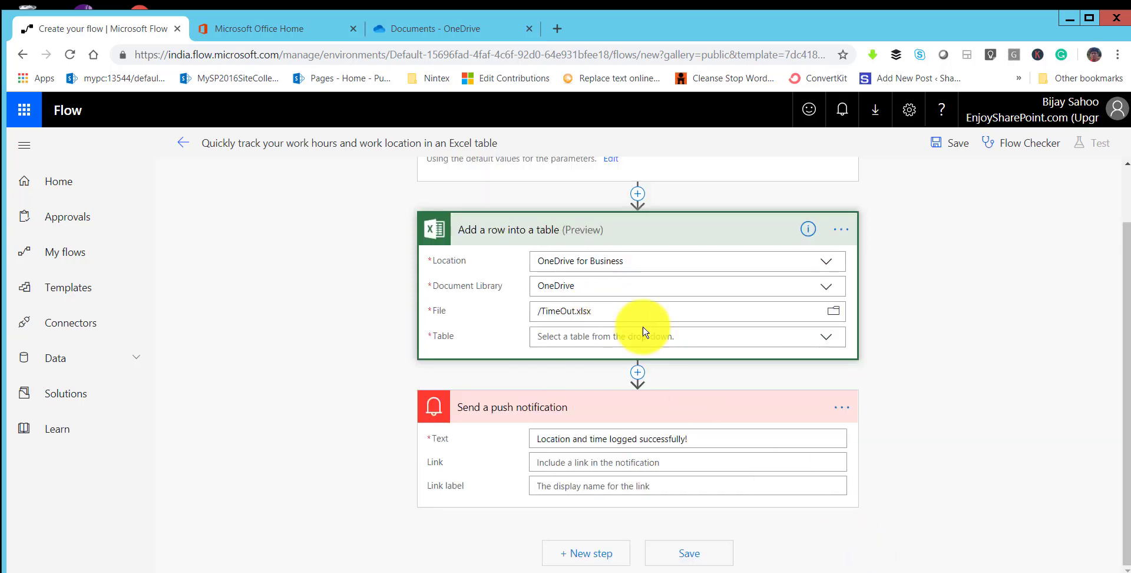
{"action": "left_click", "coordinate": [598, 347]}
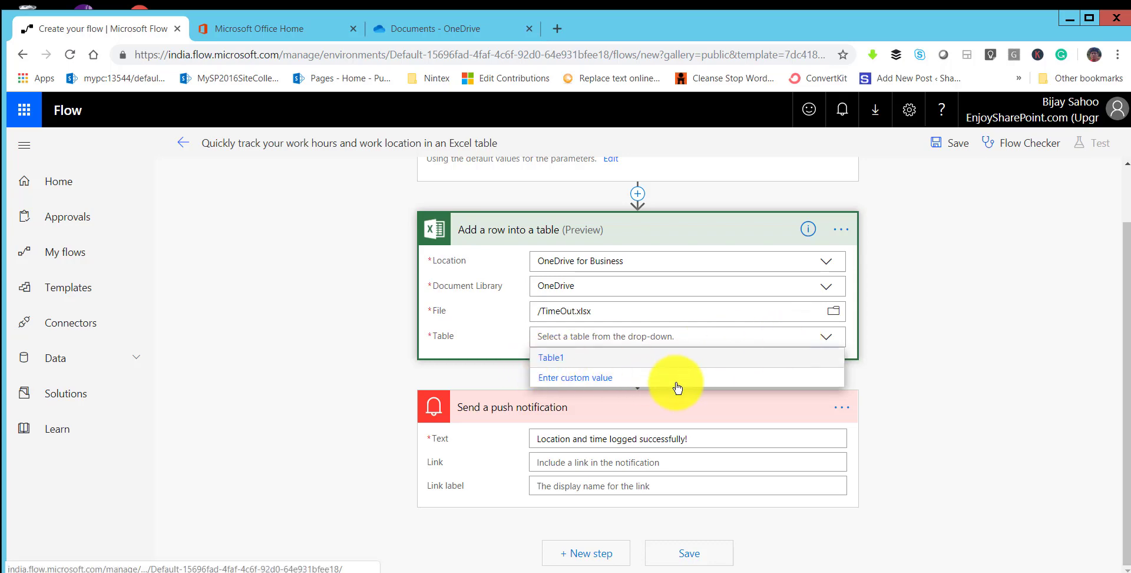
{"action": "left_click", "coordinate": [666, 357]}
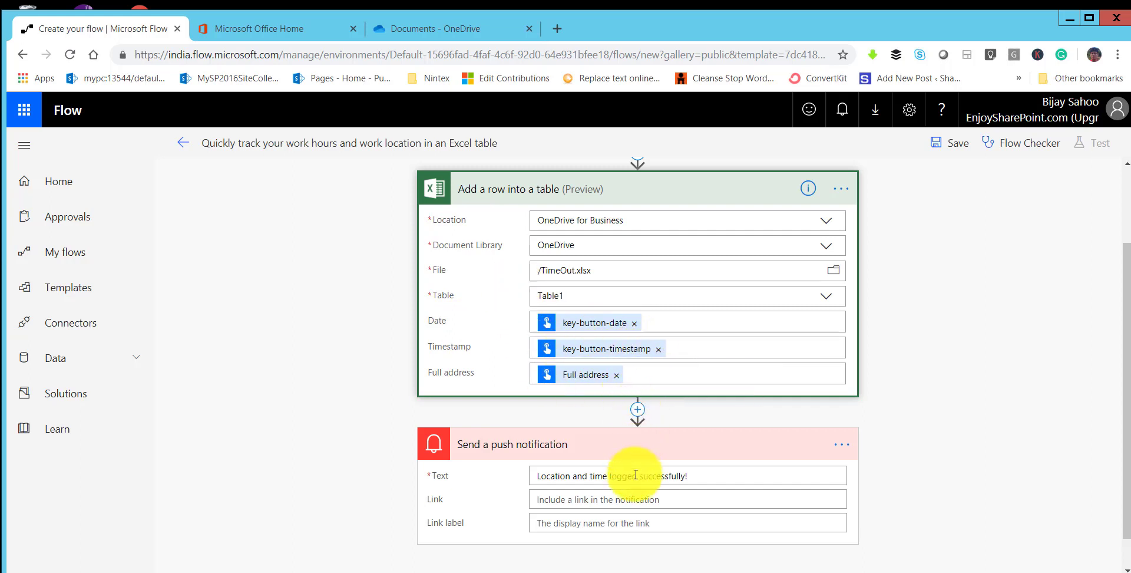
Check the push notification text, save the flow and leave the editor for the flow's details page.
{"action": "scroll", "coordinate": [636, 477], "scroll_direction": "down", "scroll_amount": 1}
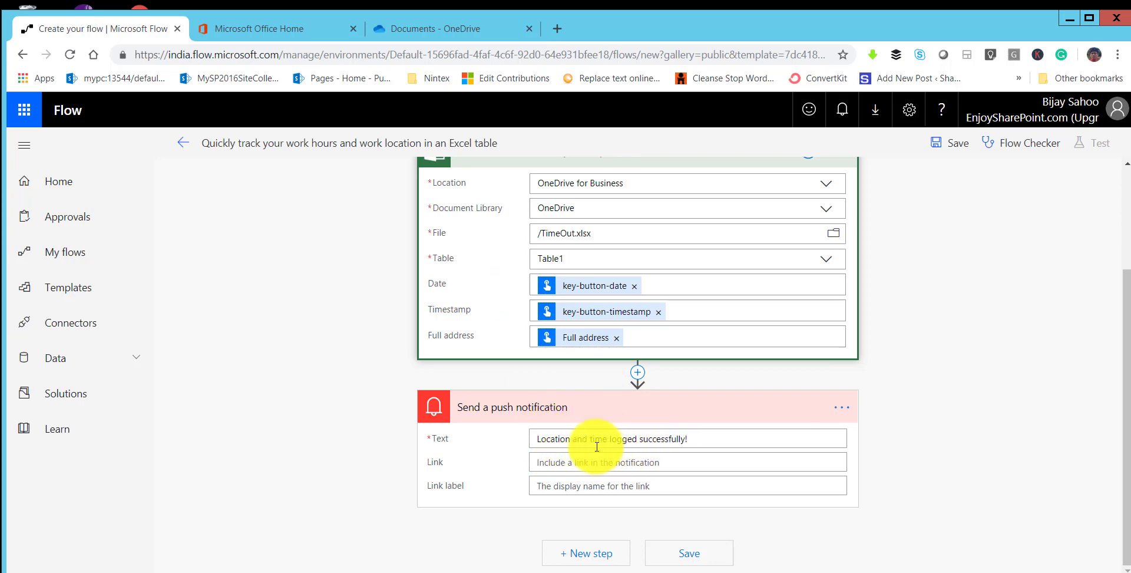
{"action": "left_click_drag", "start_coordinate": [546, 439], "coordinate": [700, 448]}
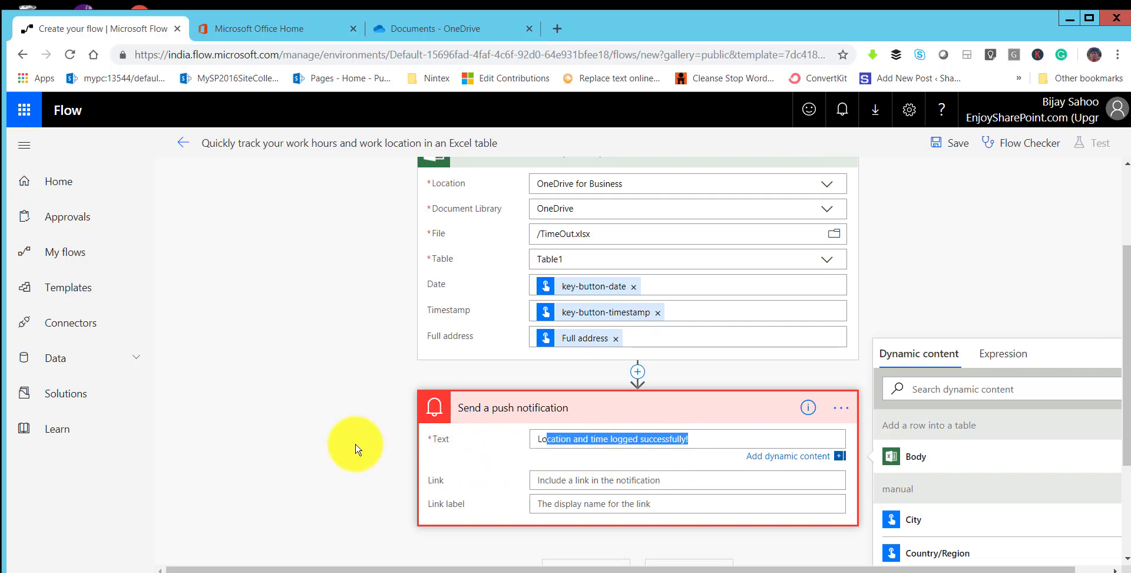
{"action": "left_click", "coordinate": [501, 439]}
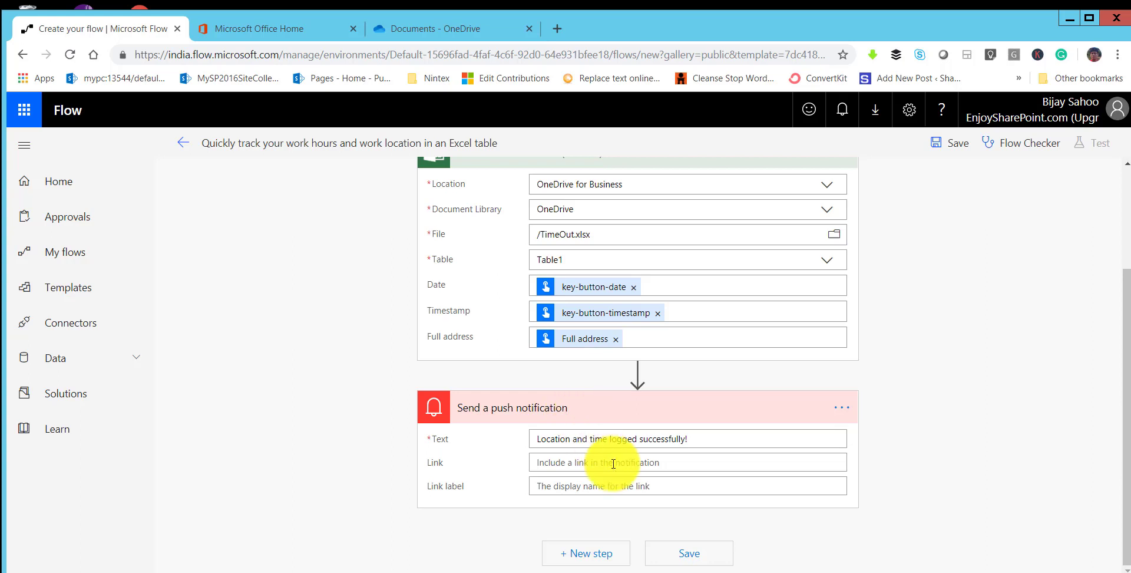
{"action": "left_click", "coordinate": [689, 554]}
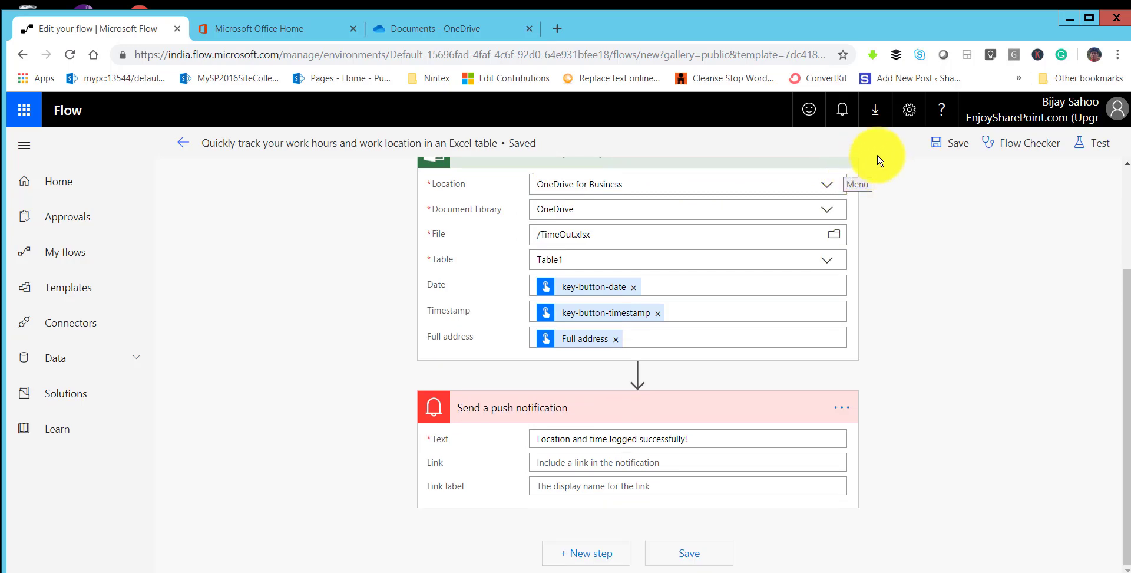
{"action": "left_click", "coordinate": [962, 144]}
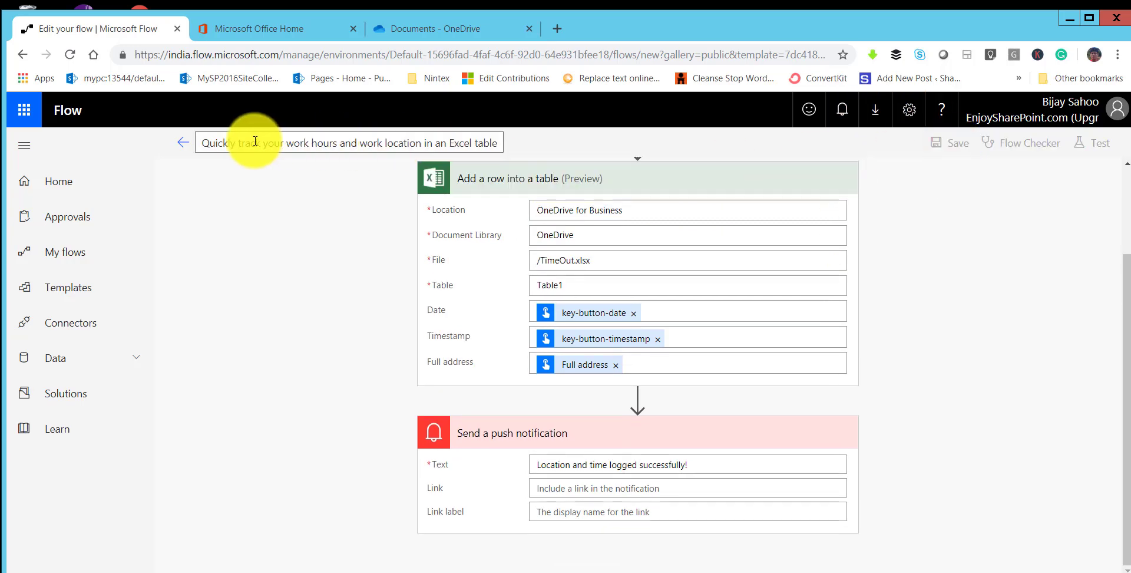
{"action": "left_click", "coordinate": [183, 144]}
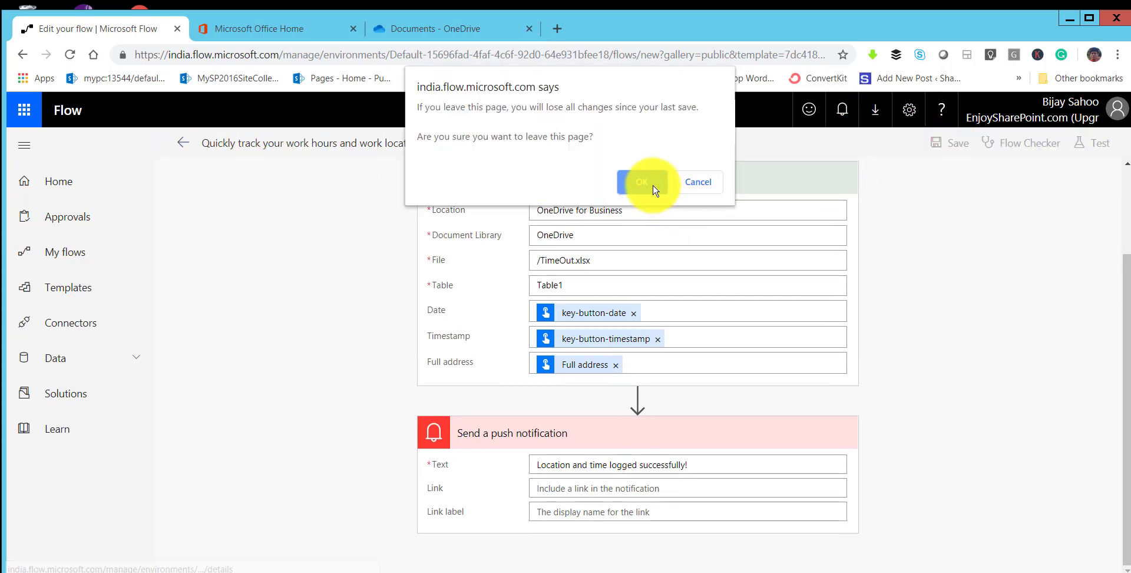
{"action": "left_click", "coordinate": [651, 185]}
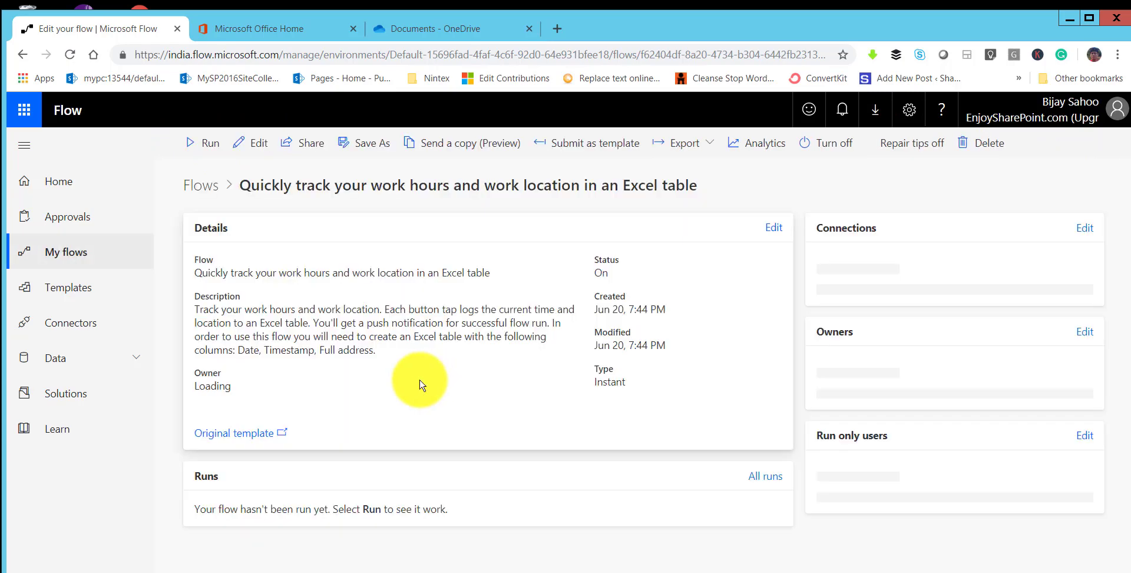
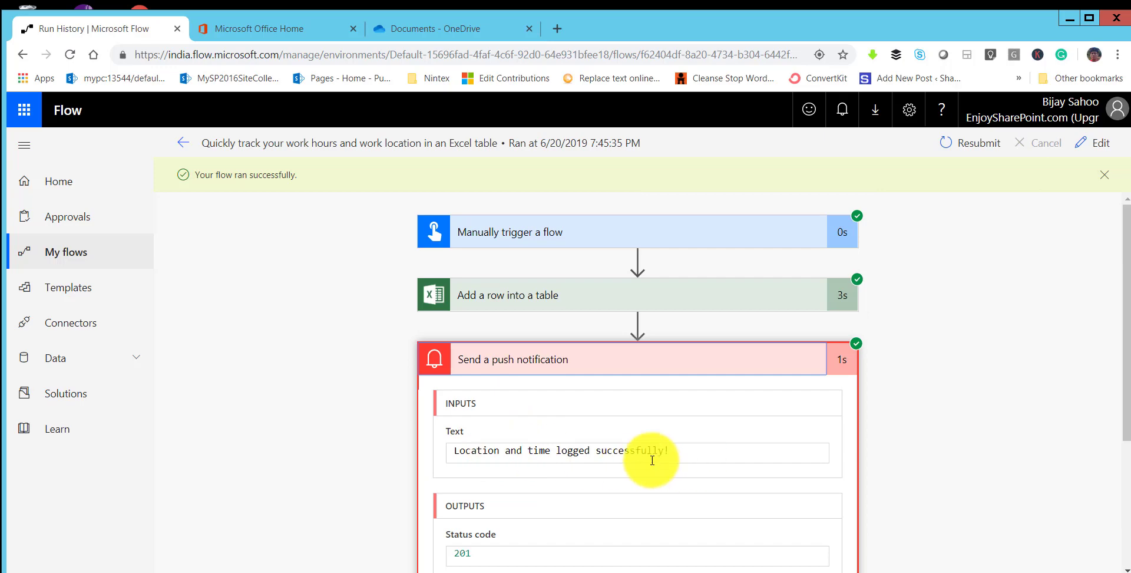
Switch to the OneDrive Files page, reload it and open TimeOut.xlsx in Excel Online.
{"action": "left_click", "coordinate": [463, 30]}
{"action": "left_click", "coordinate": [489, 57]}
{"action": "left_click", "coordinate": [544, 58]}
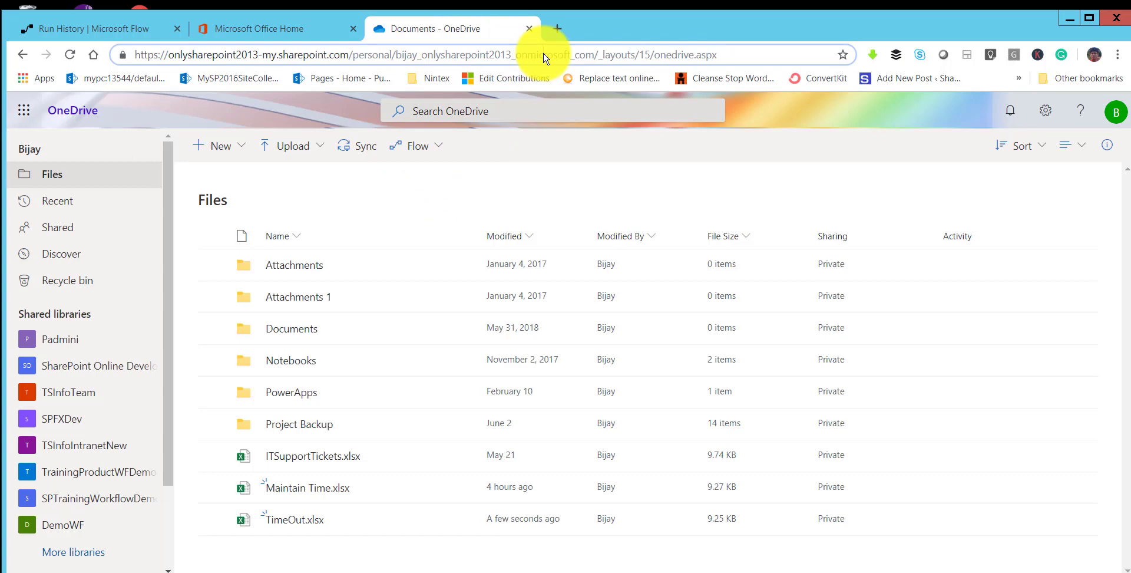
{"action": "key", "text": "Return"}
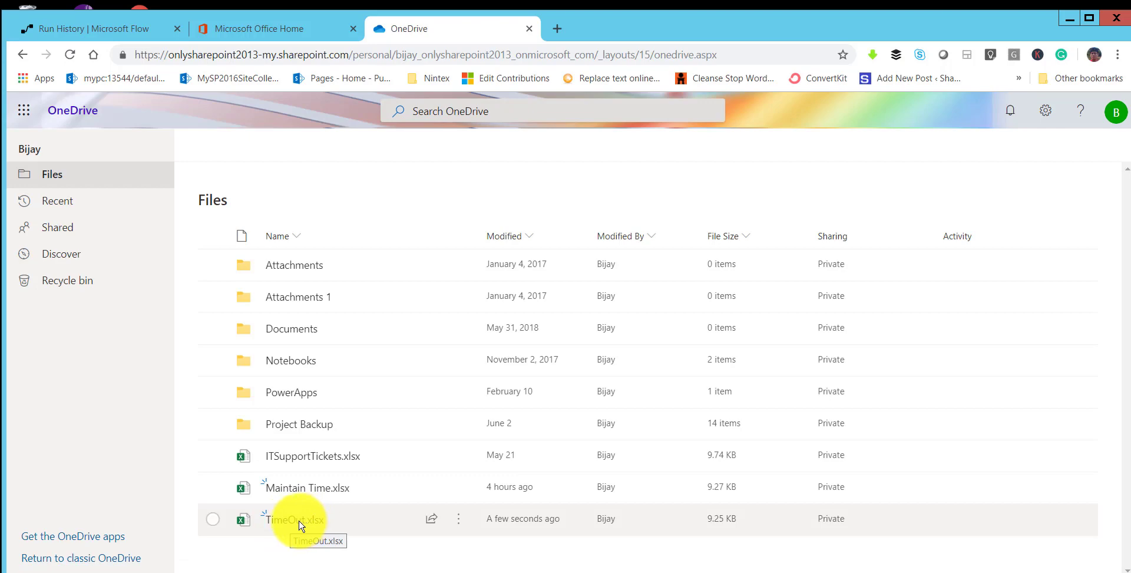
{"action": "left_click", "coordinate": [290, 524]}
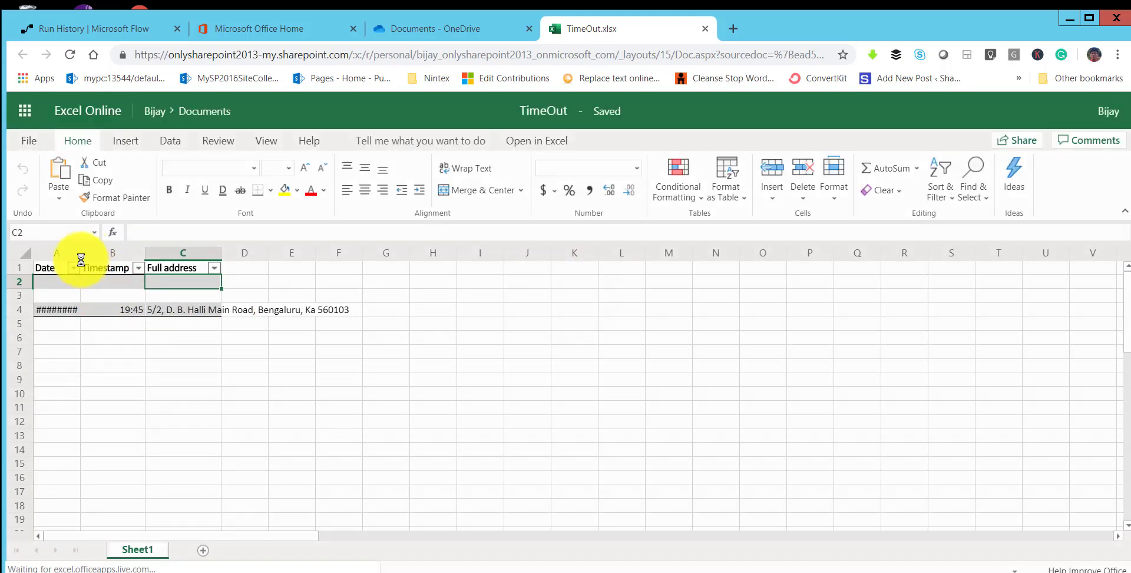
Widen the Date, Timestamp and Full address columns to show the logged row's full contents.
{"action": "left_click_drag", "start_coordinate": [81, 259], "coordinate": [158, 262]}
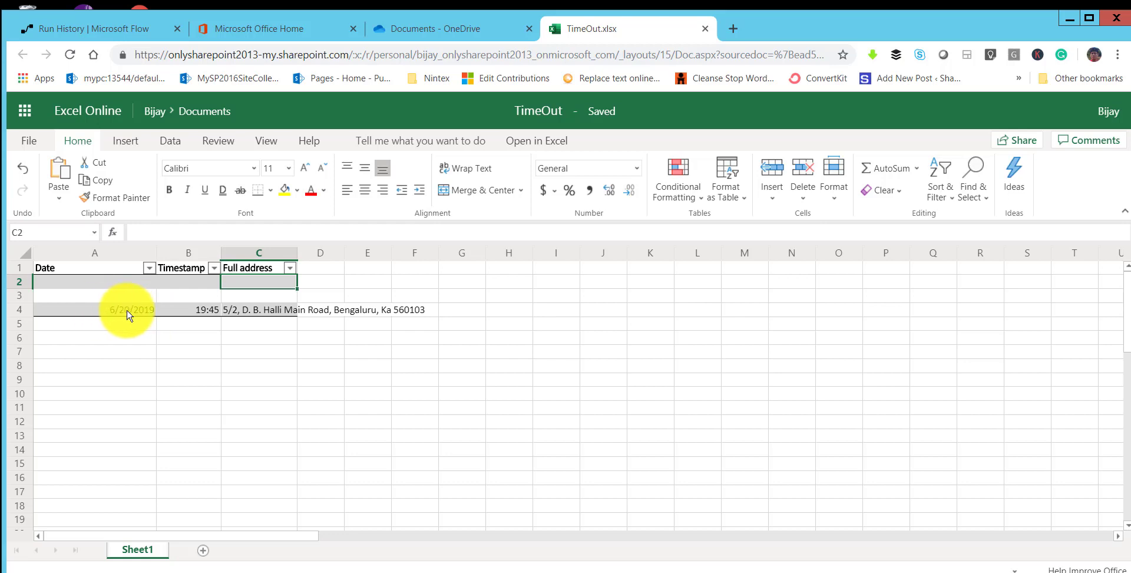
{"action": "left_click_drag", "start_coordinate": [222, 250], "coordinate": [253, 252]}
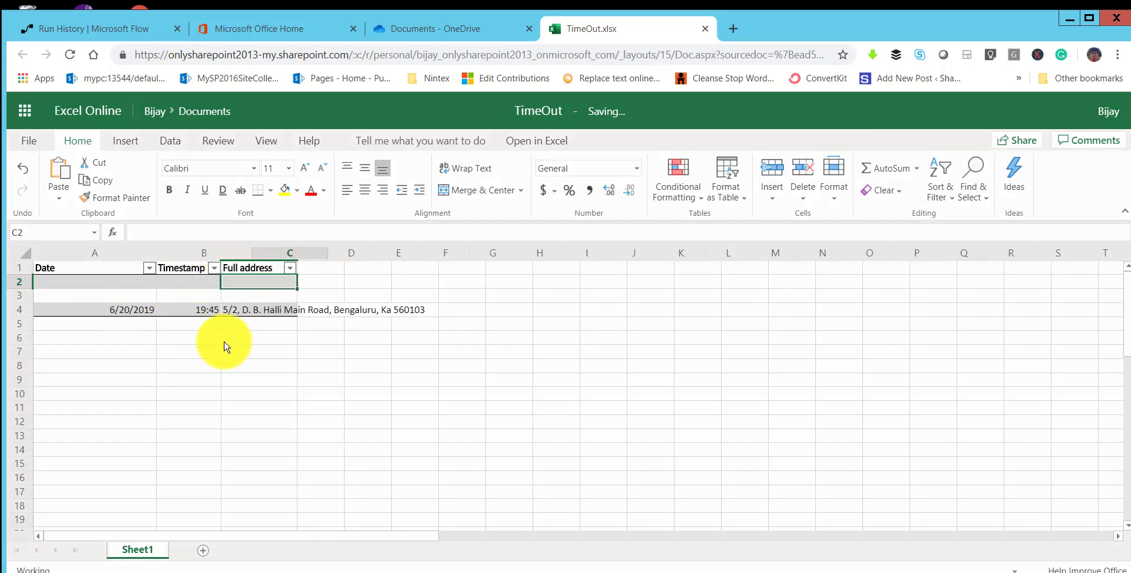
{"action": "left_click_drag", "start_coordinate": [329, 252], "coordinate": [484, 254]}
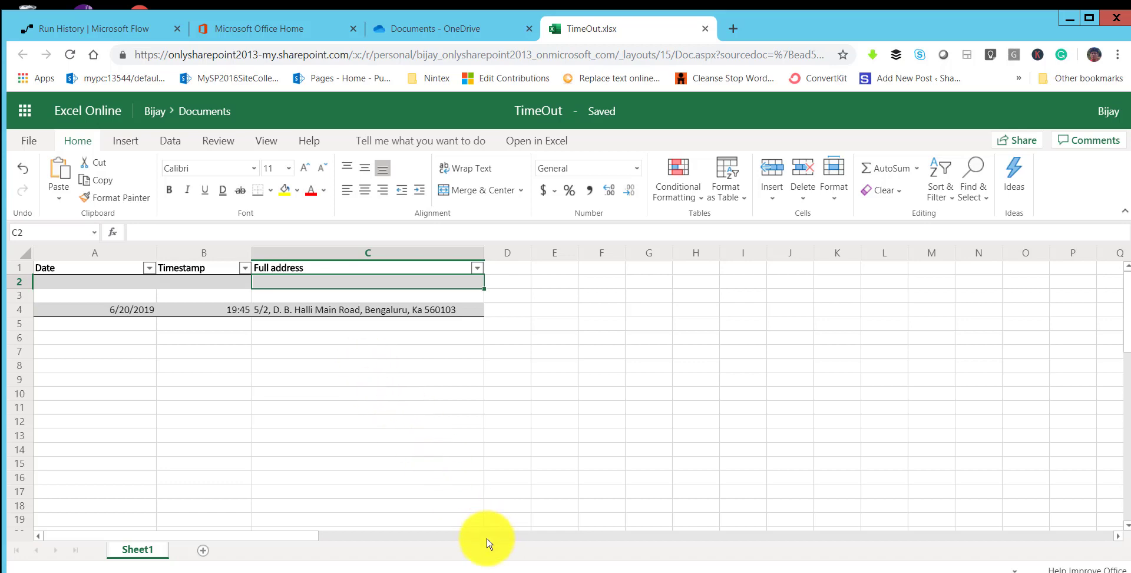
{"action": "mouse_move", "coordinate": [492, 572]}
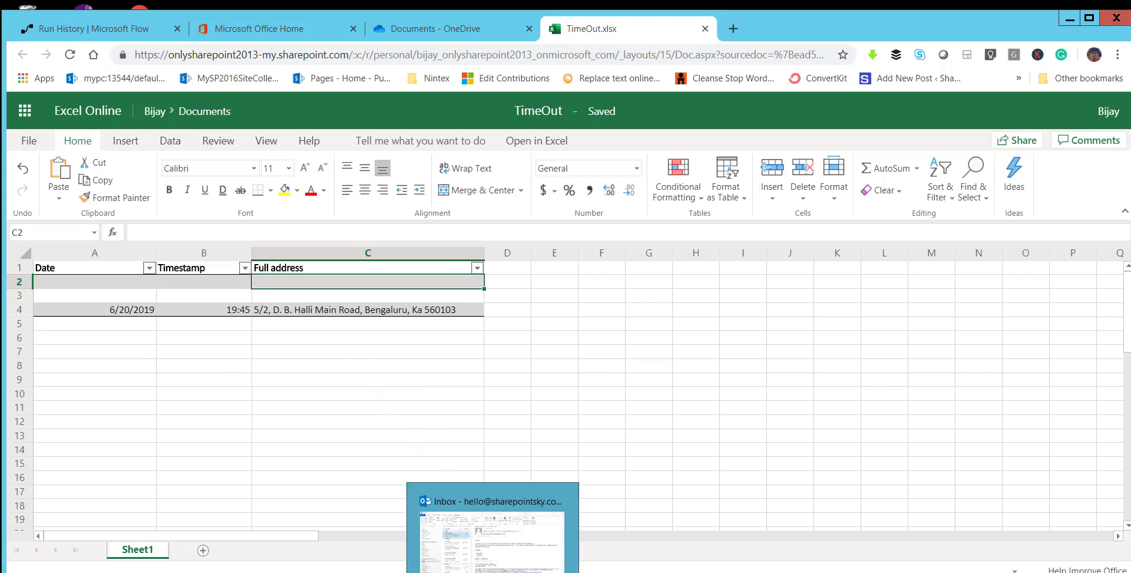